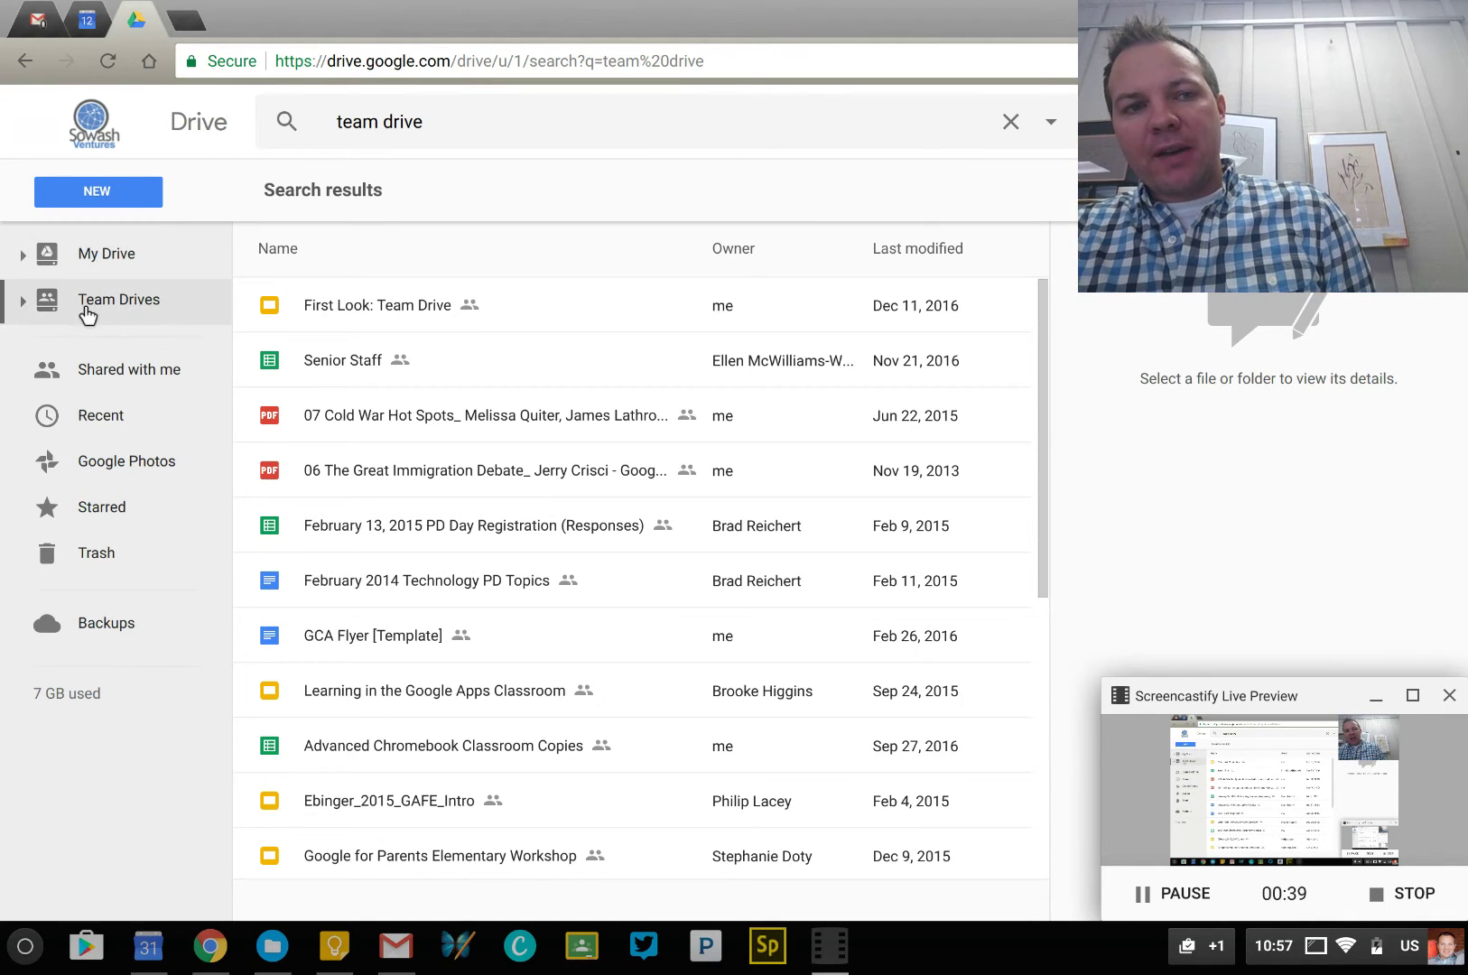
# Create a new Team Drive named 'Test Drive 3' and close its details panel
pyautogui.click(136, 308)
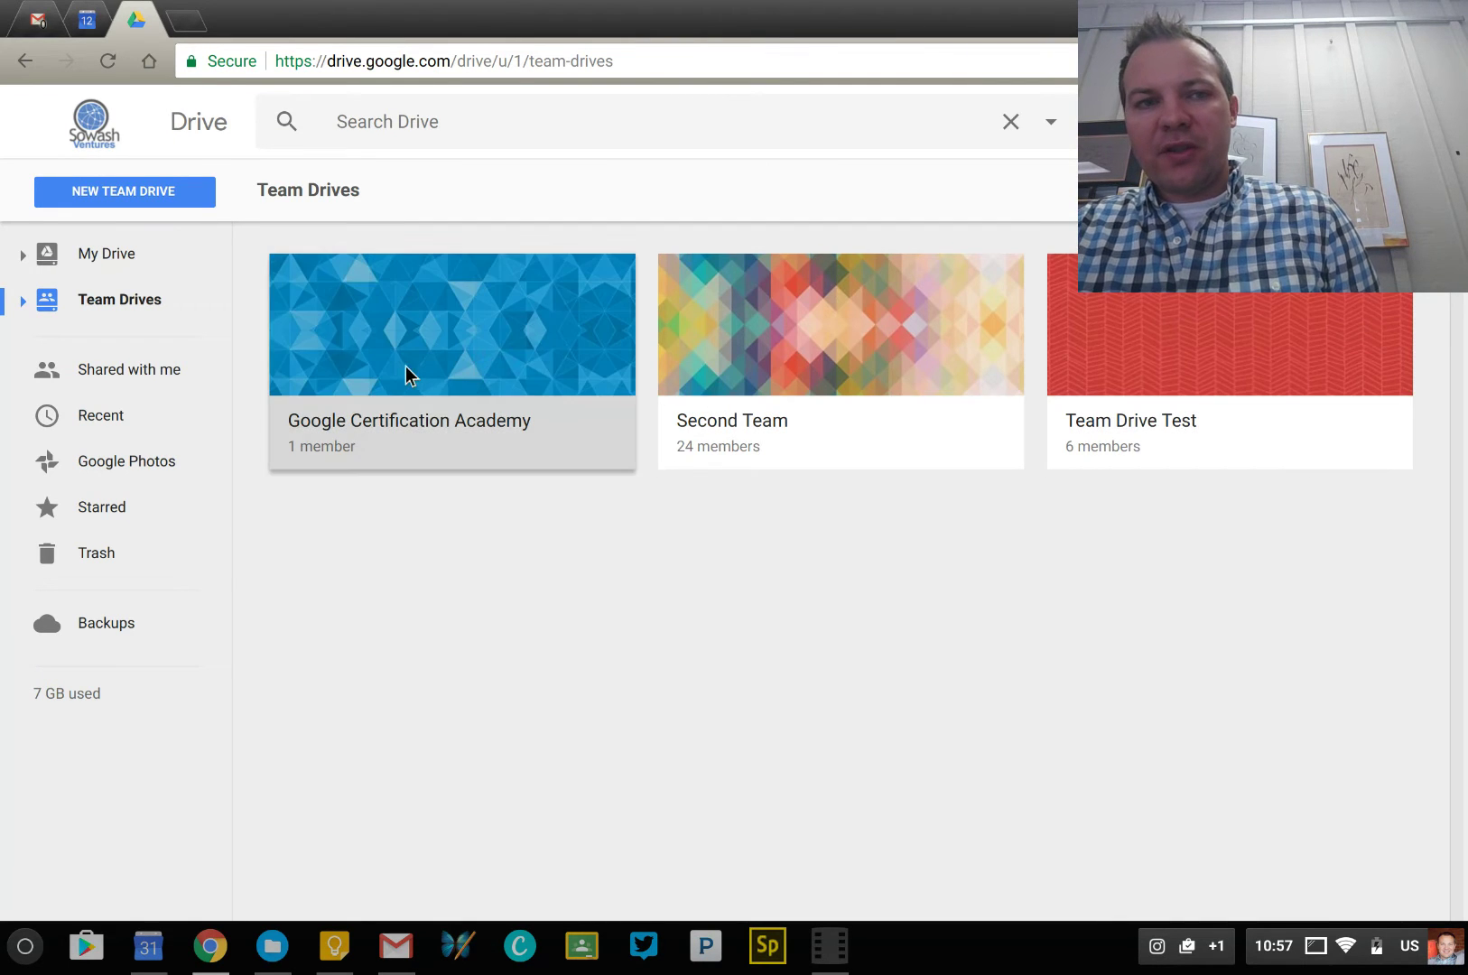
pyautogui.click(144, 207)
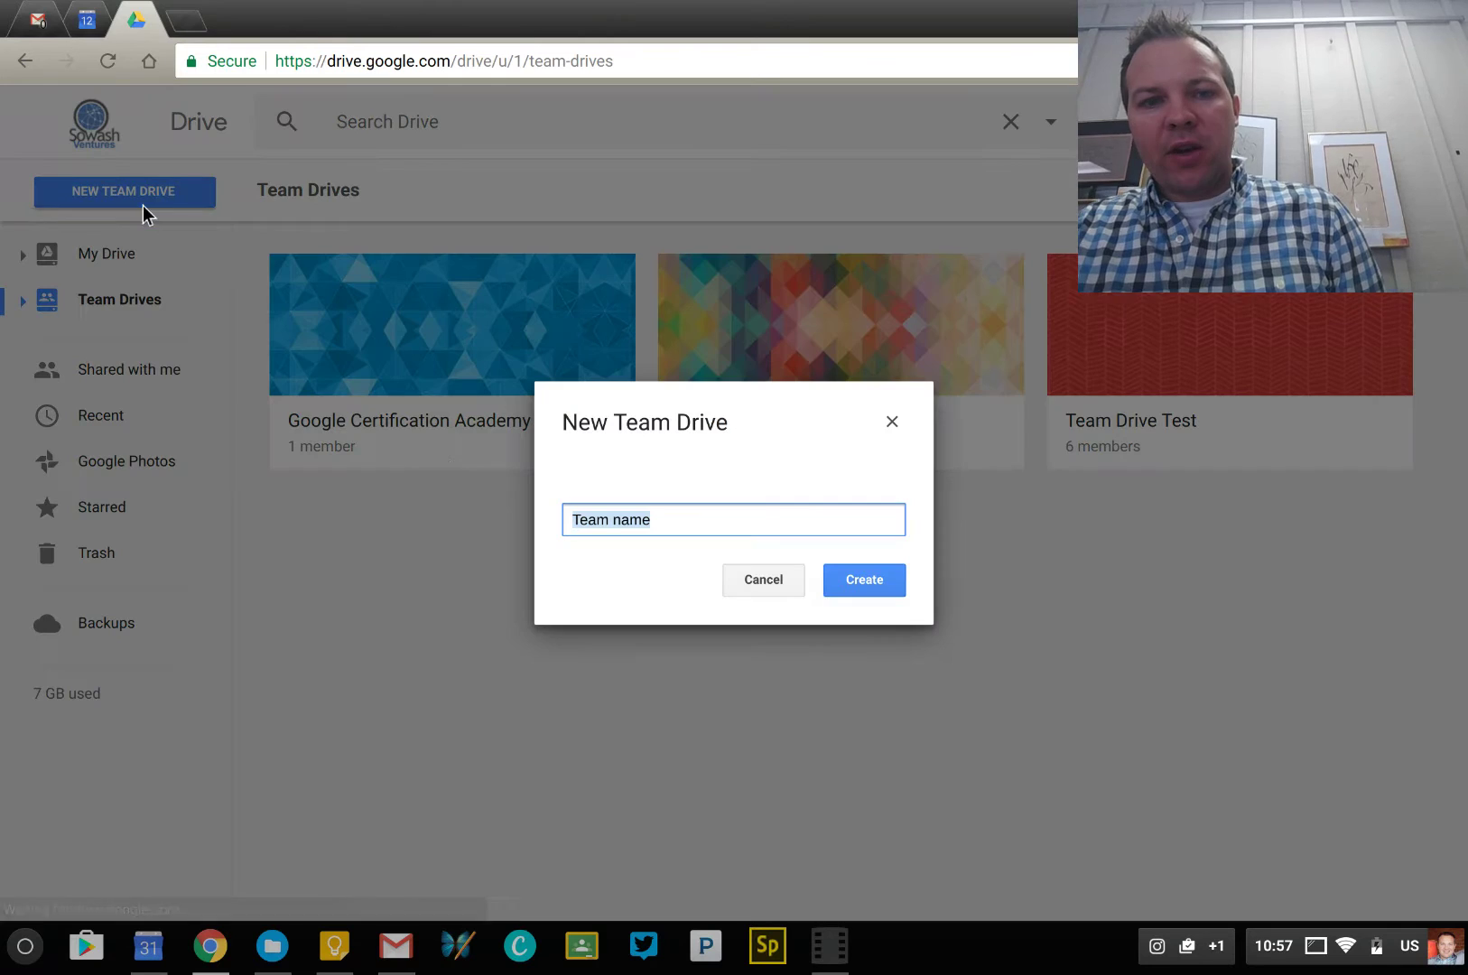
pyautogui.write('Test Drive 3')
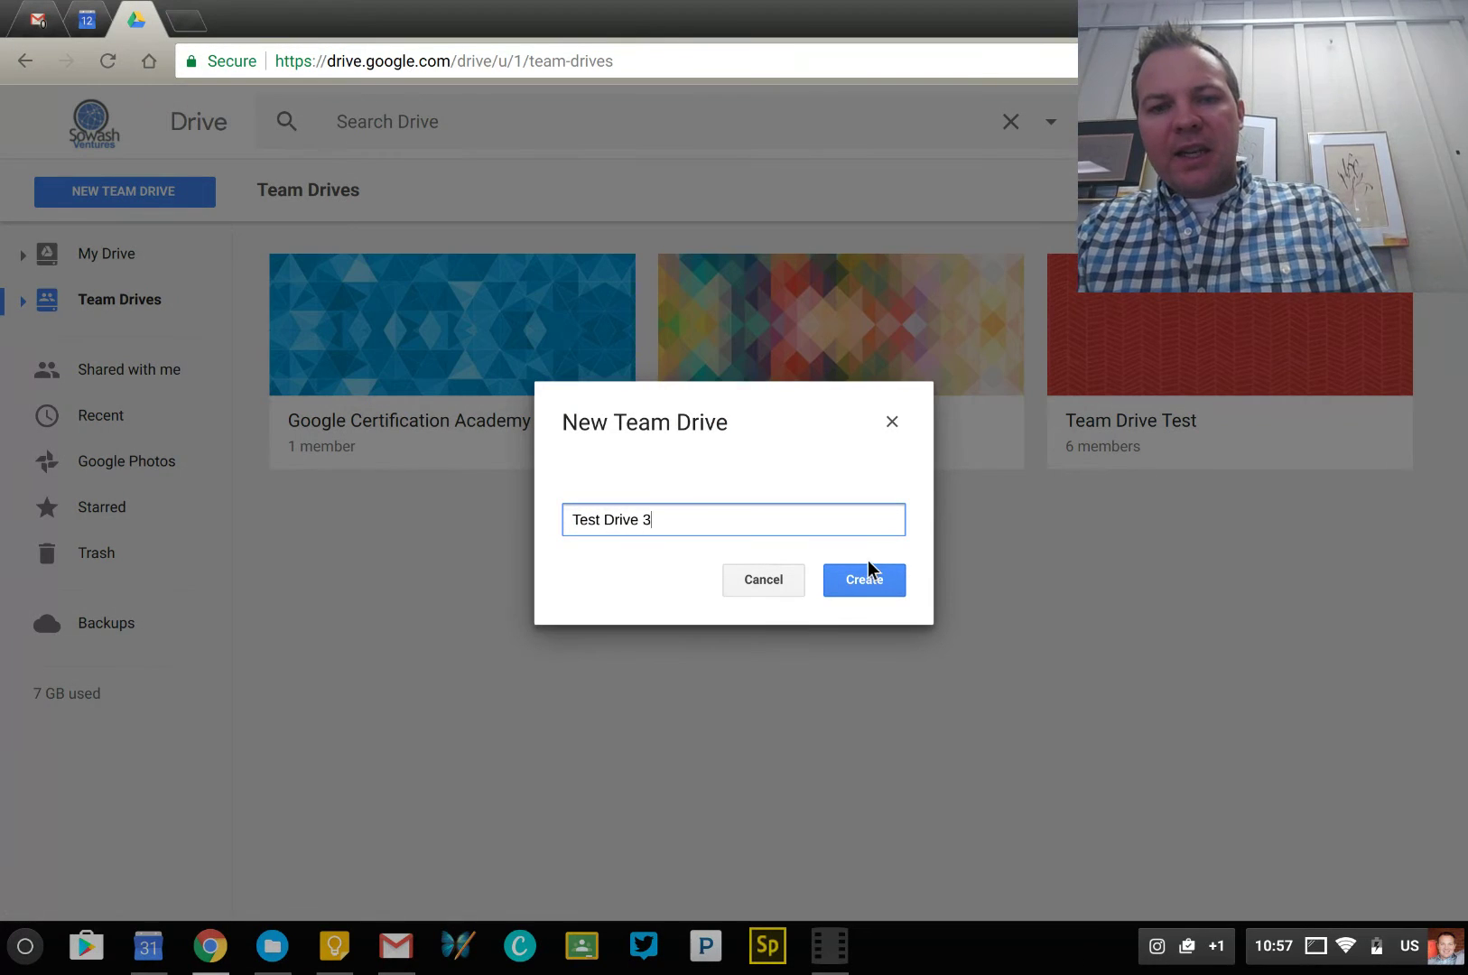
pyautogui.click(869, 574)
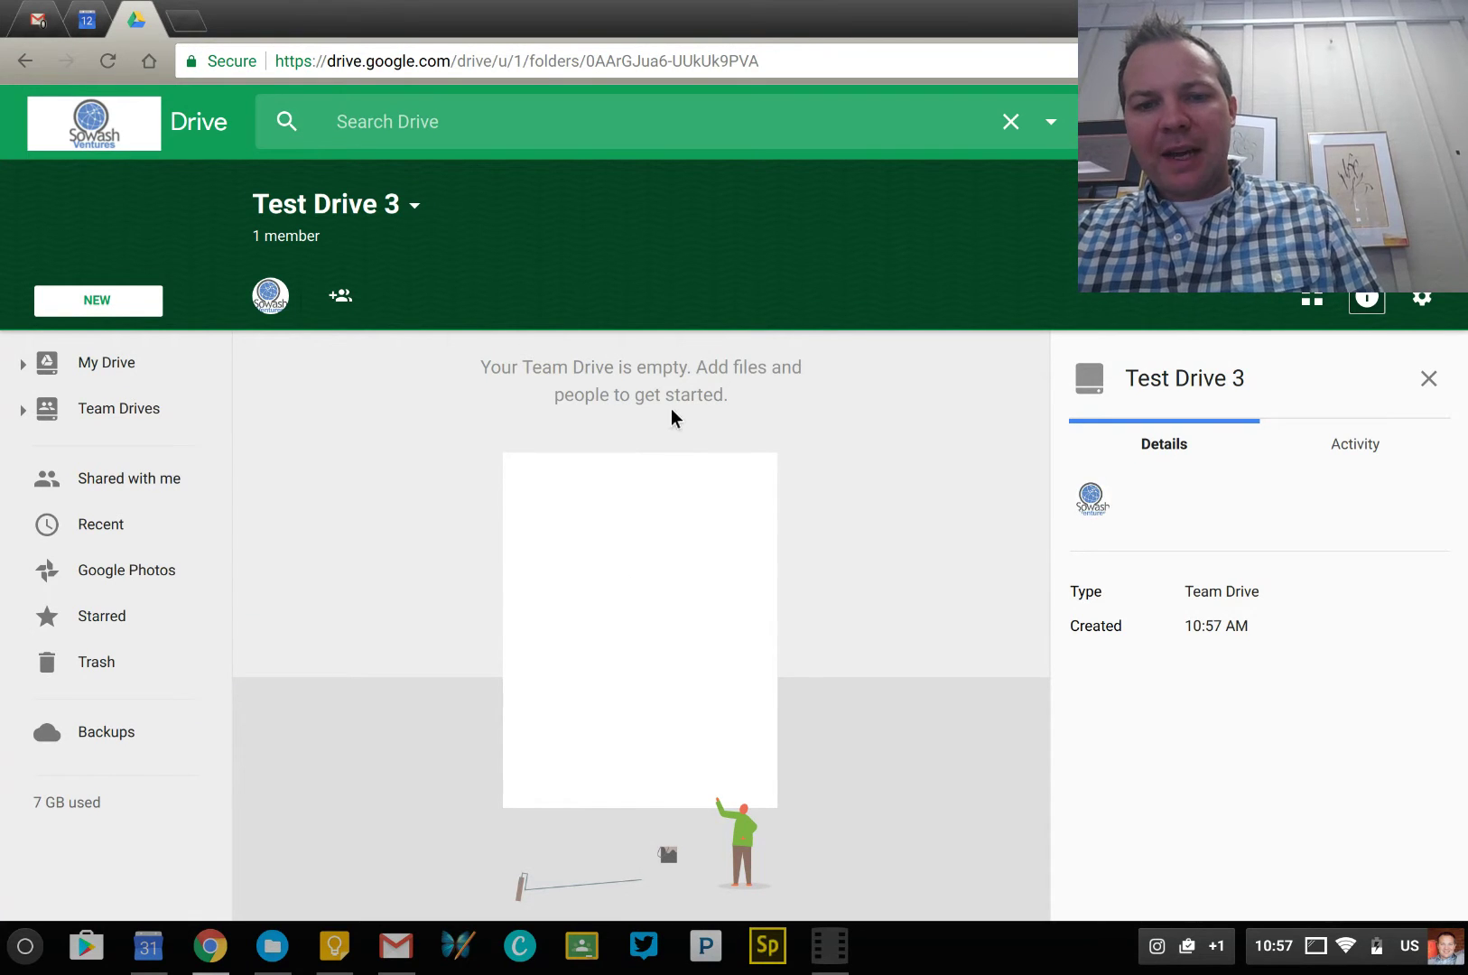
pyautogui.click(1433, 385)
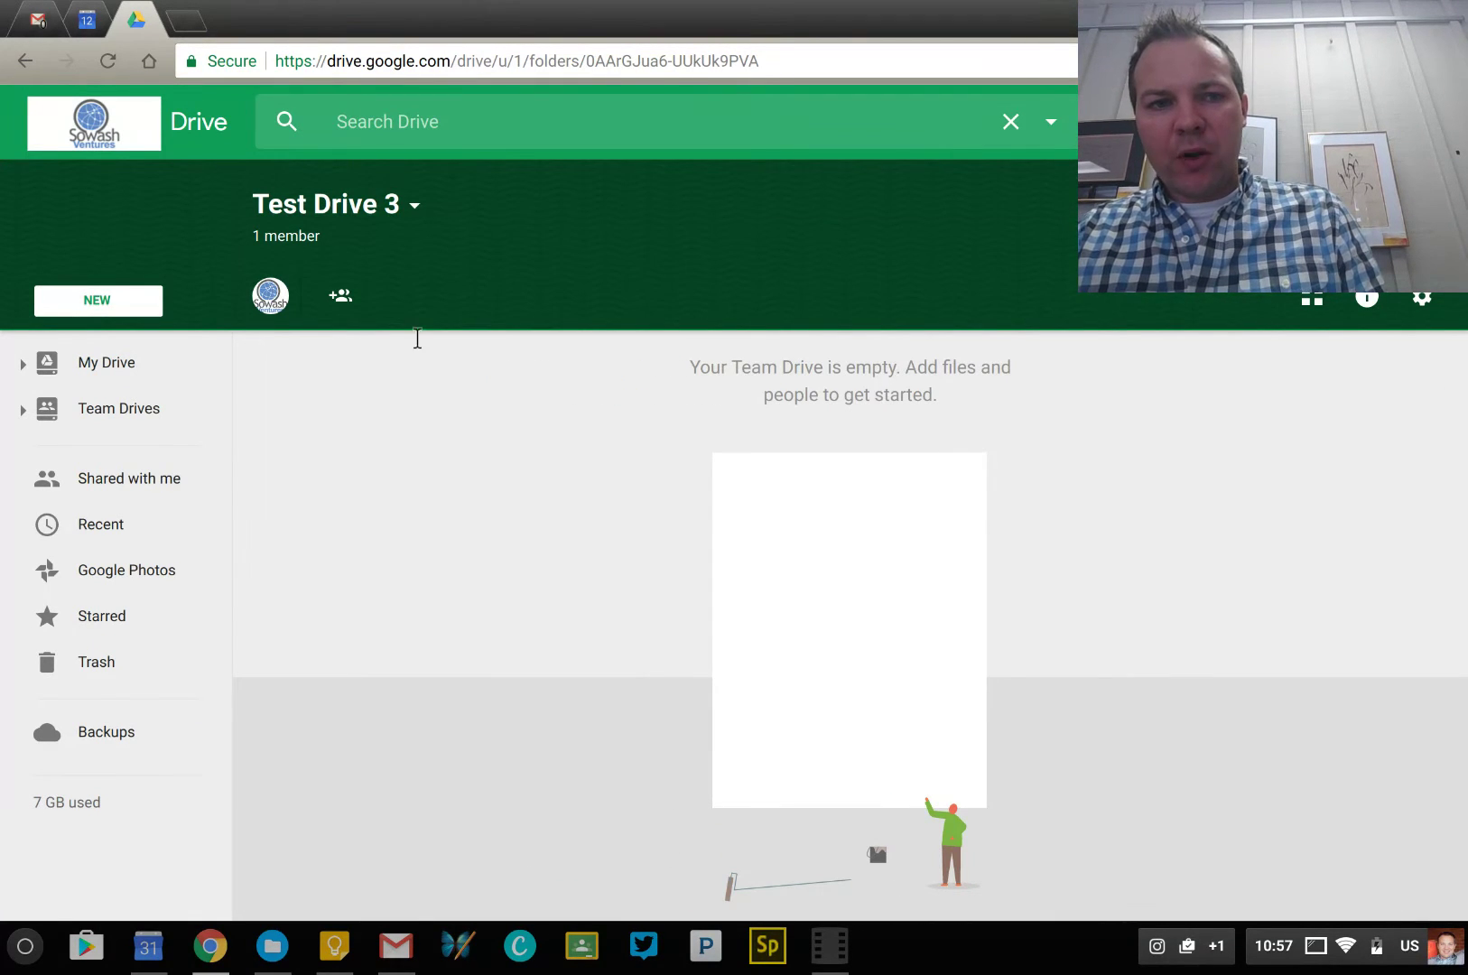
# Invite a colleague by e-mail address as a new member of Test Drive 3
pyautogui.click(346, 311)
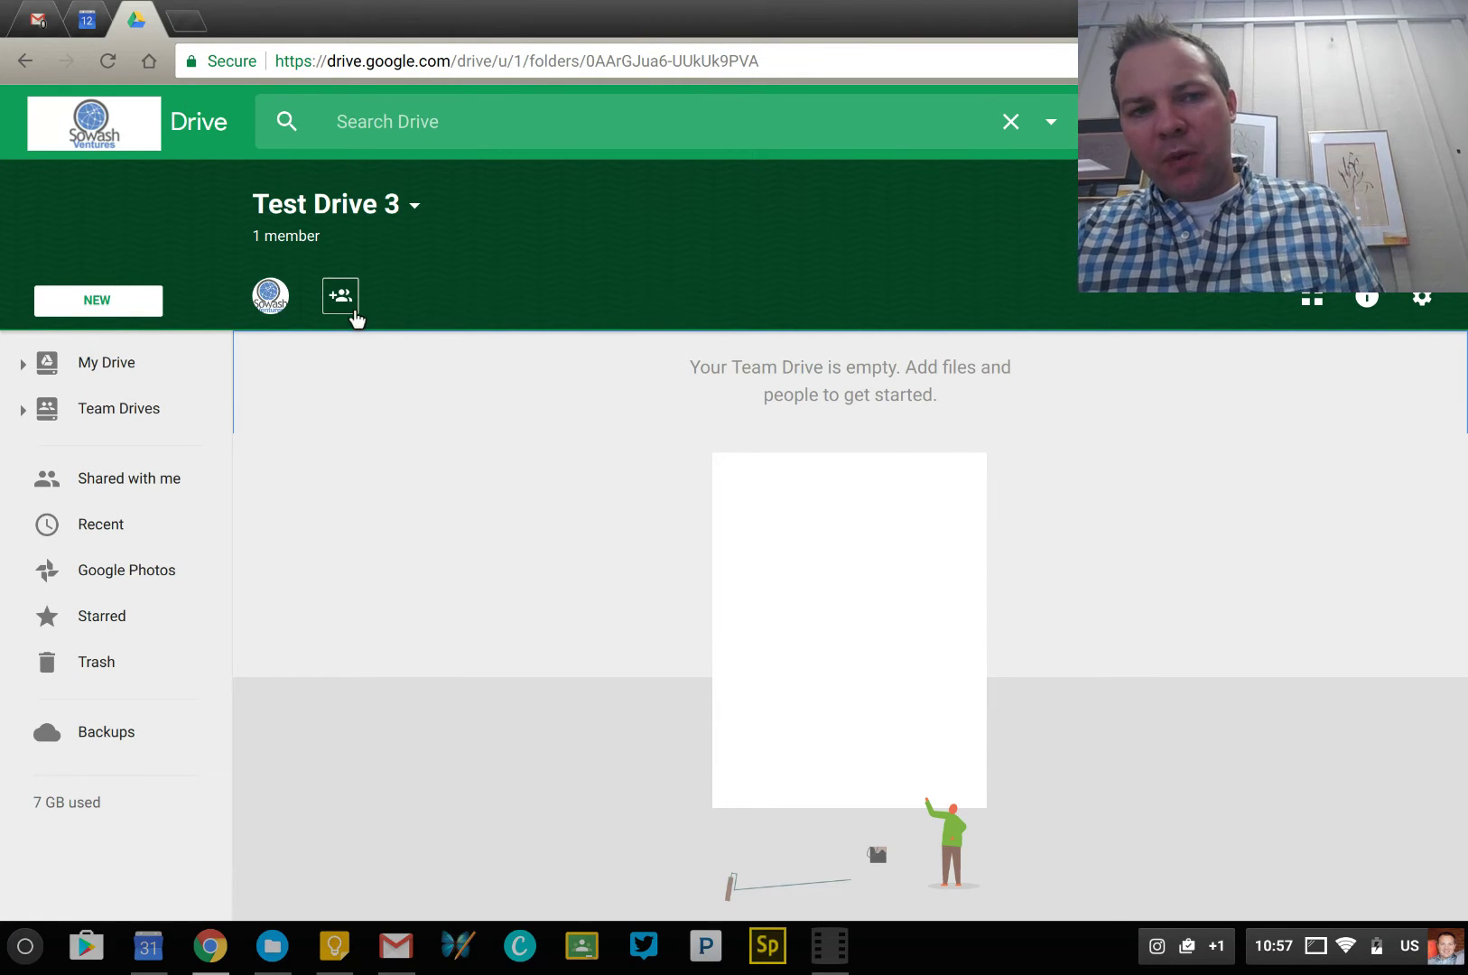
pyautogui.click(352, 316)
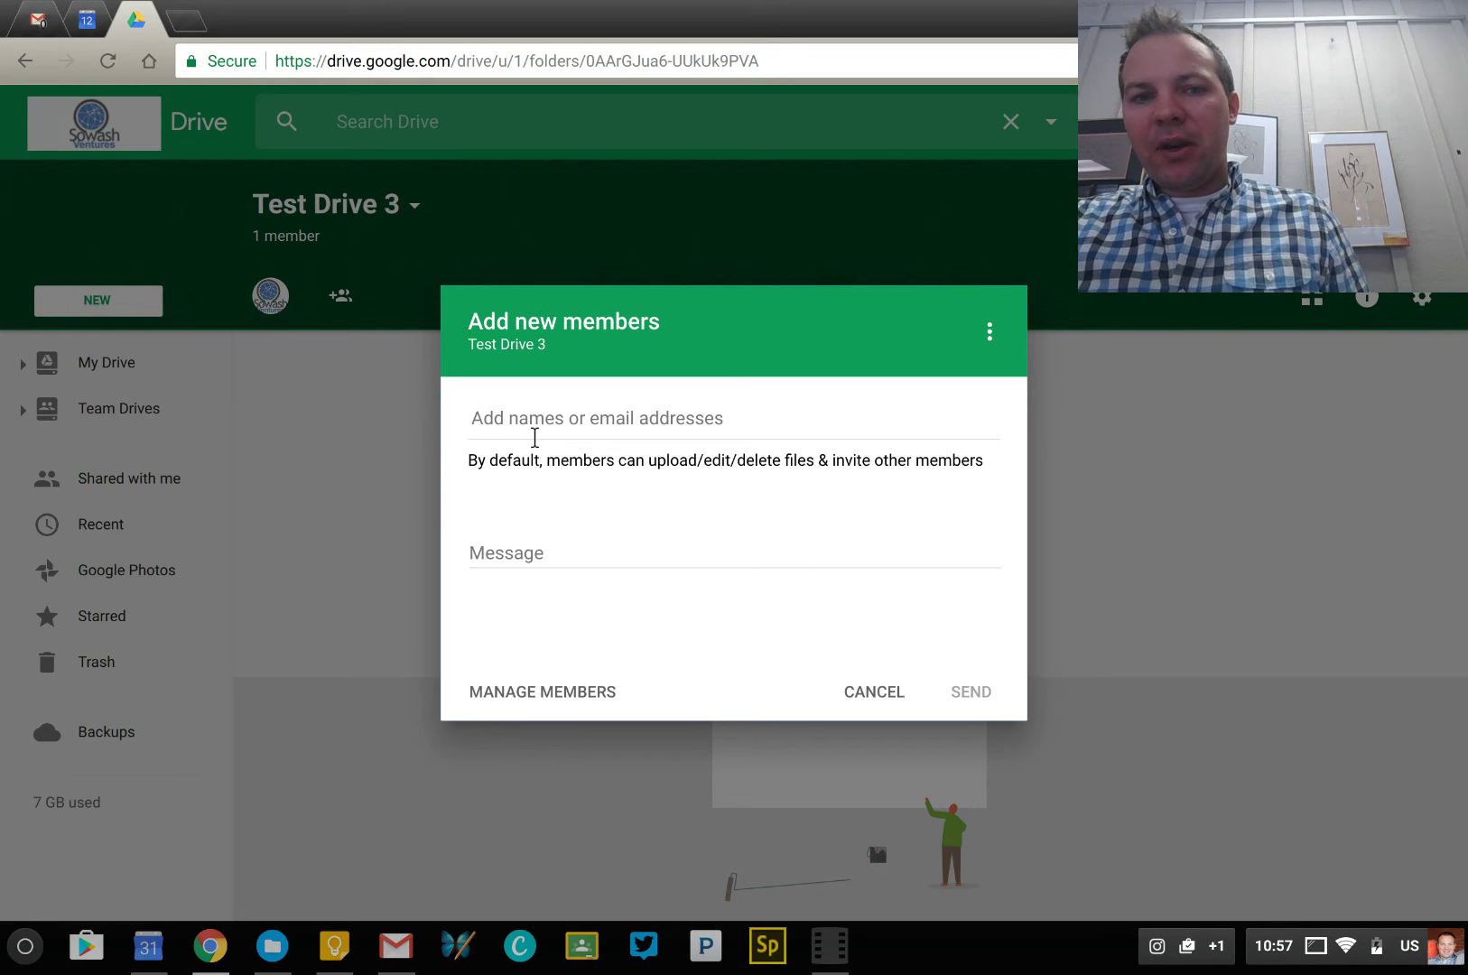
pyautogui.click(531, 435)
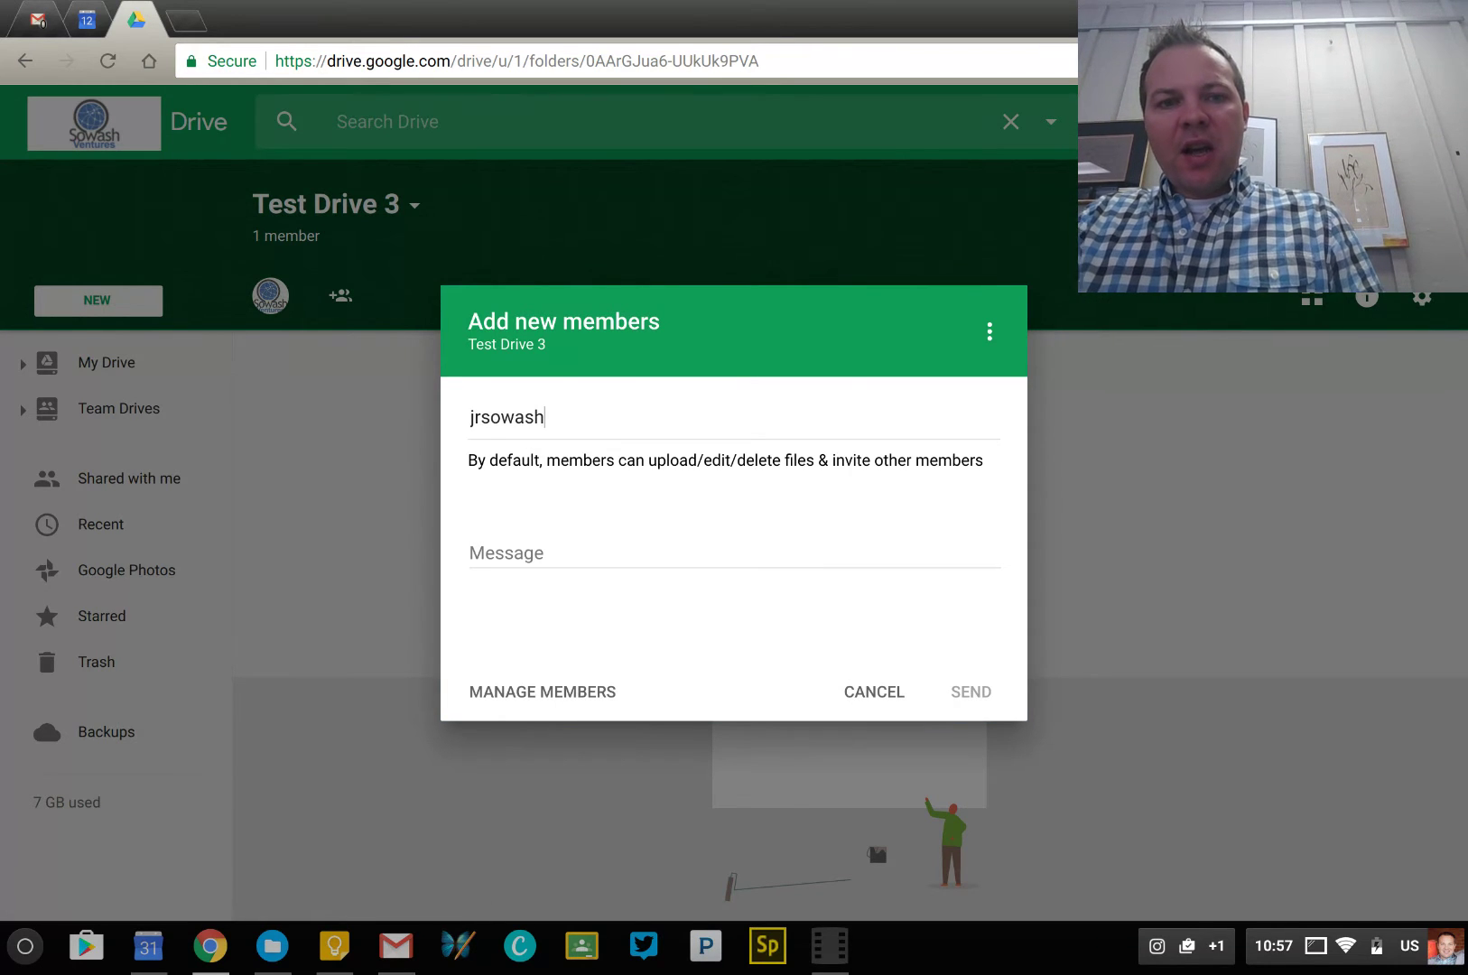
pyautogui.doubleClick(561, 439)
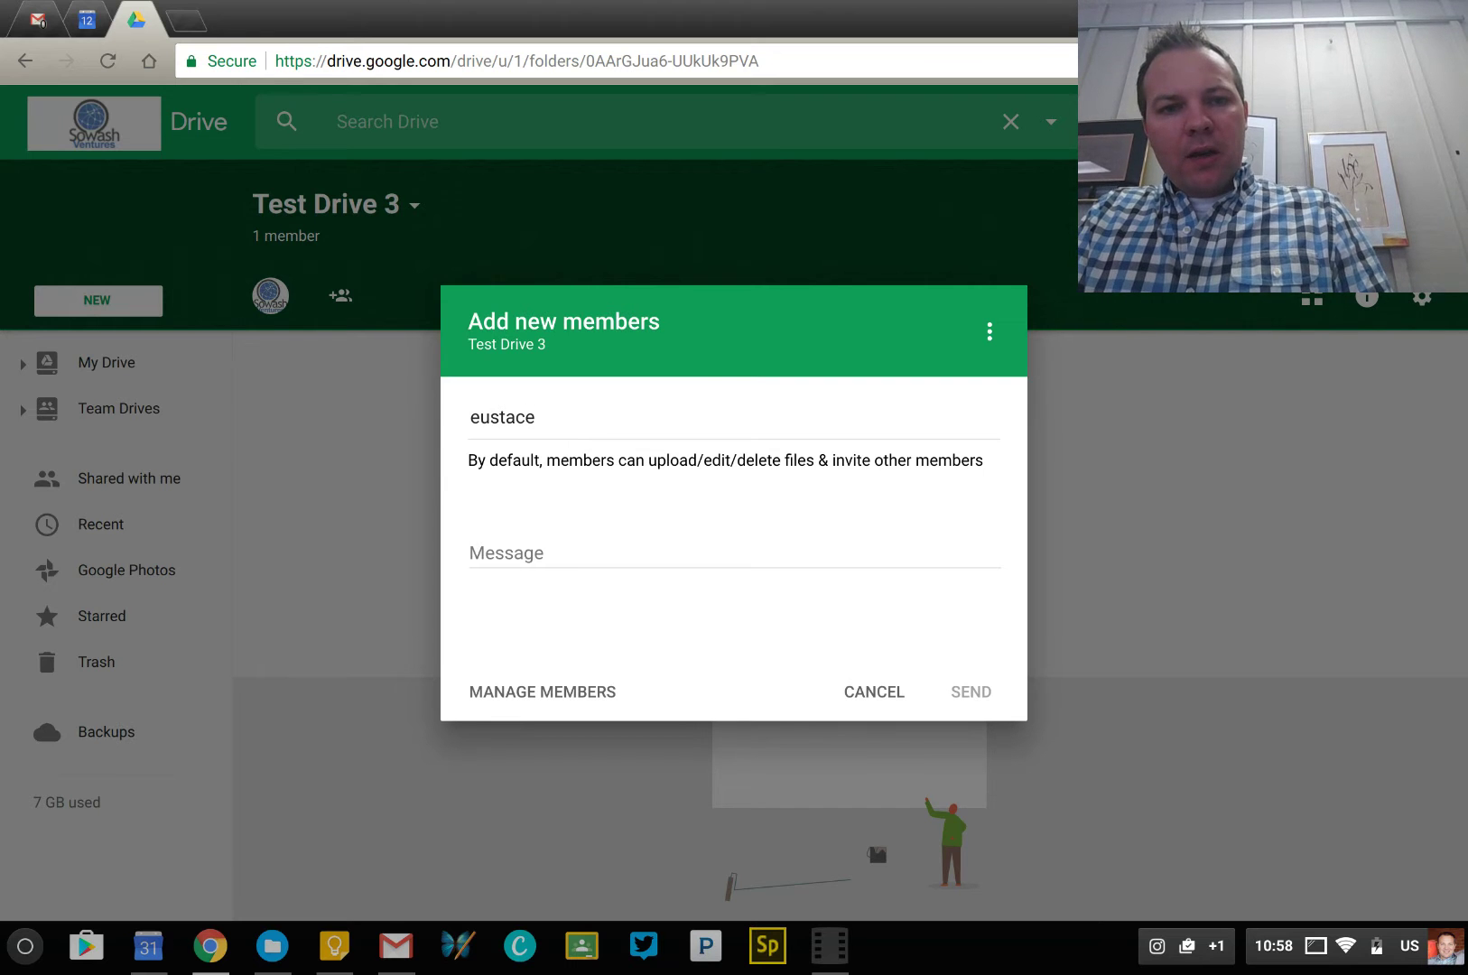
pyautogui.click(602, 491)
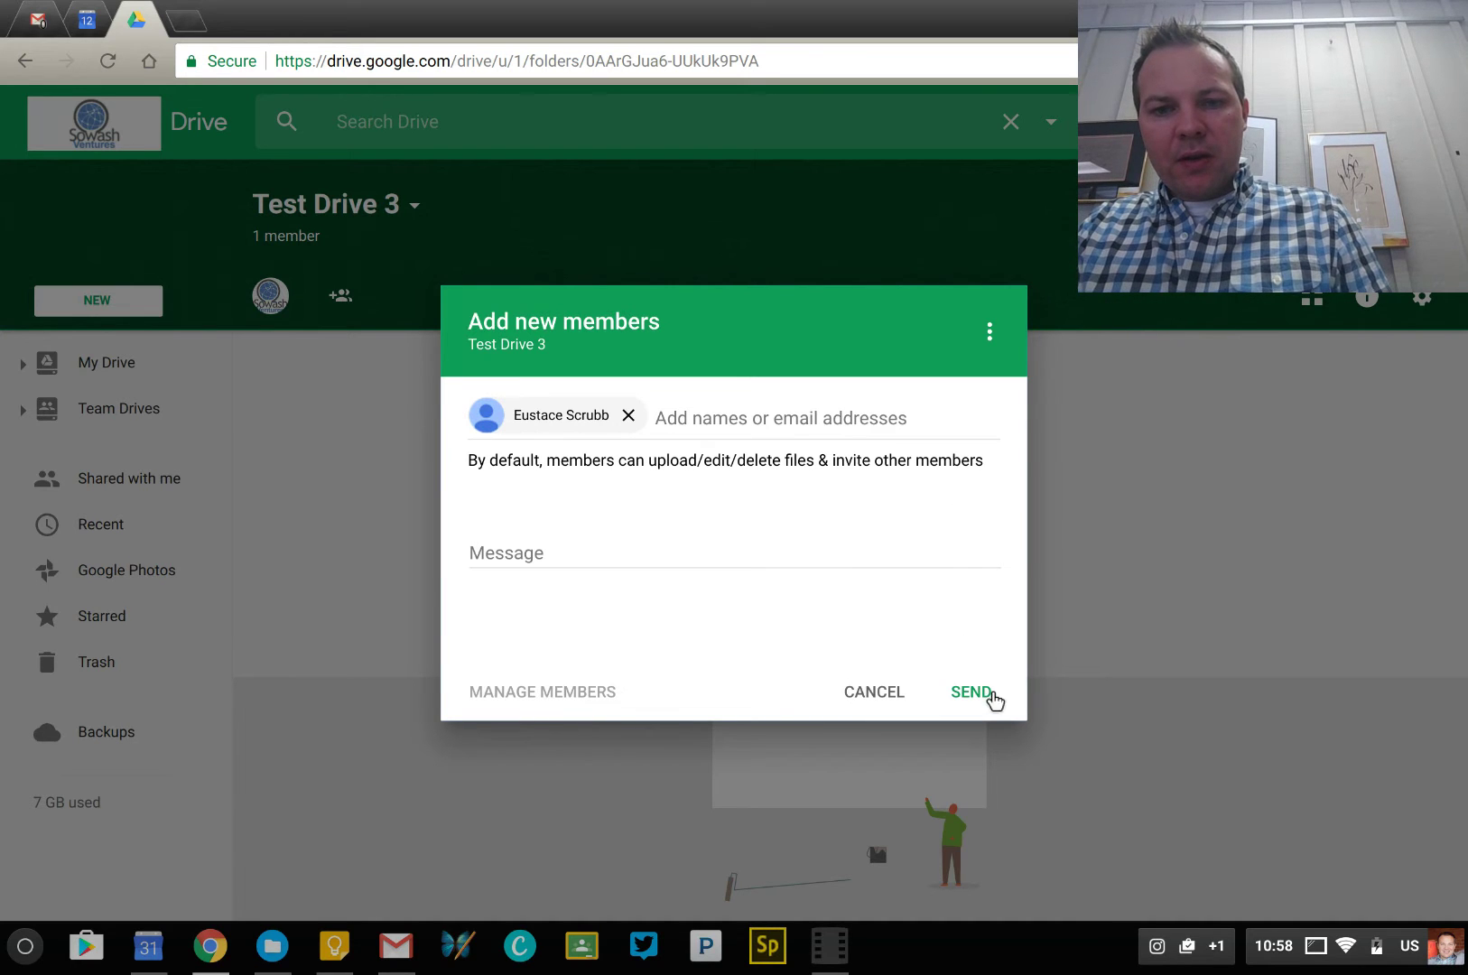
pyautogui.click(971, 691)
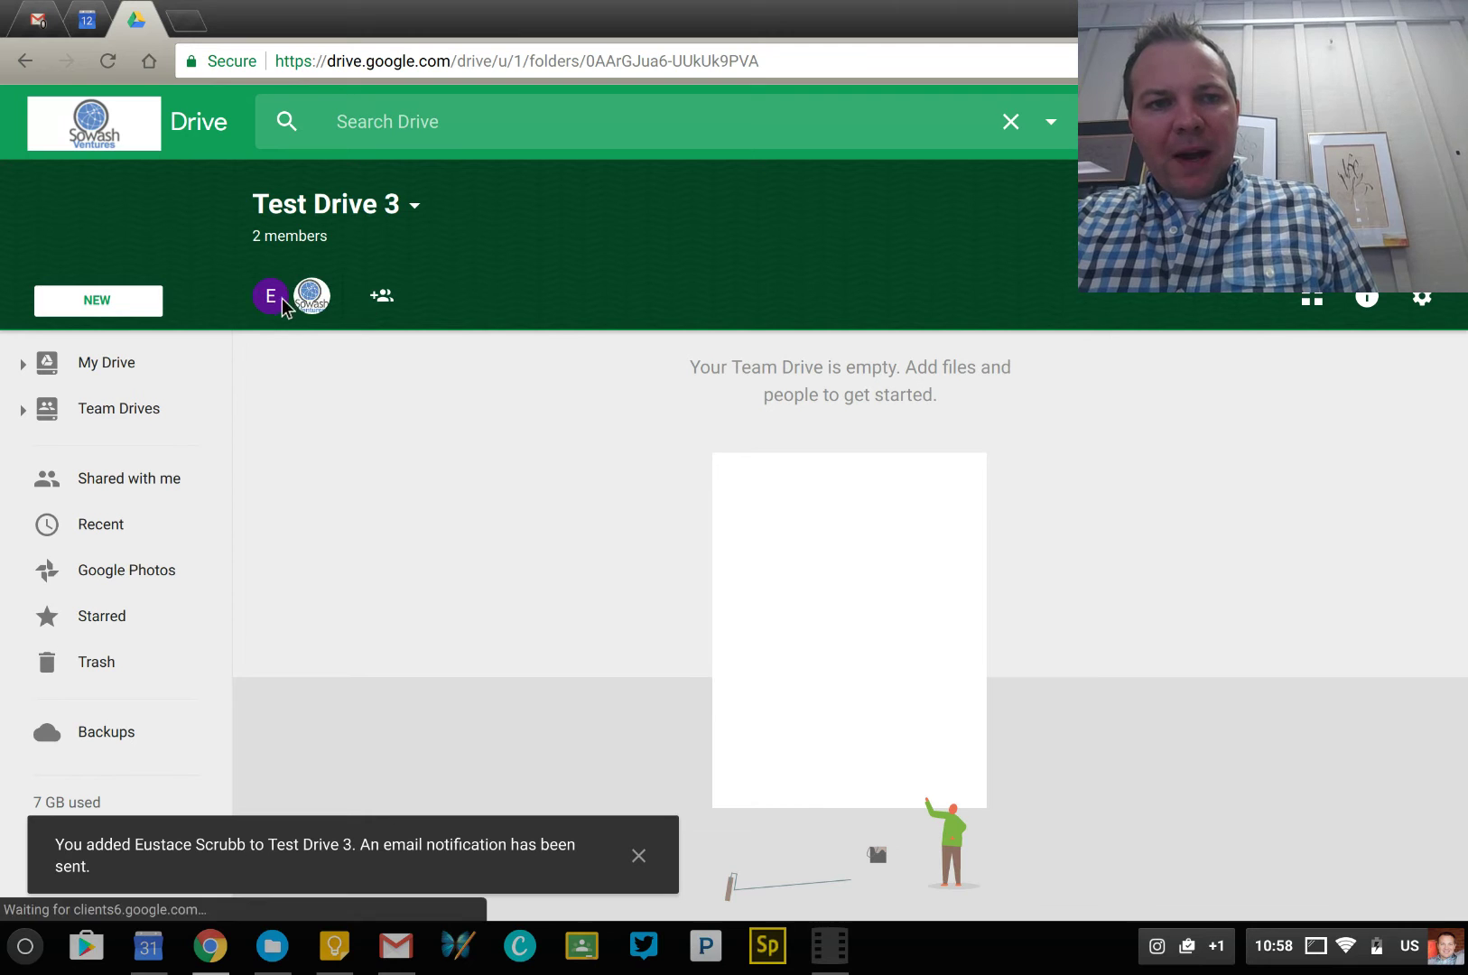
pyautogui.click(384, 300)
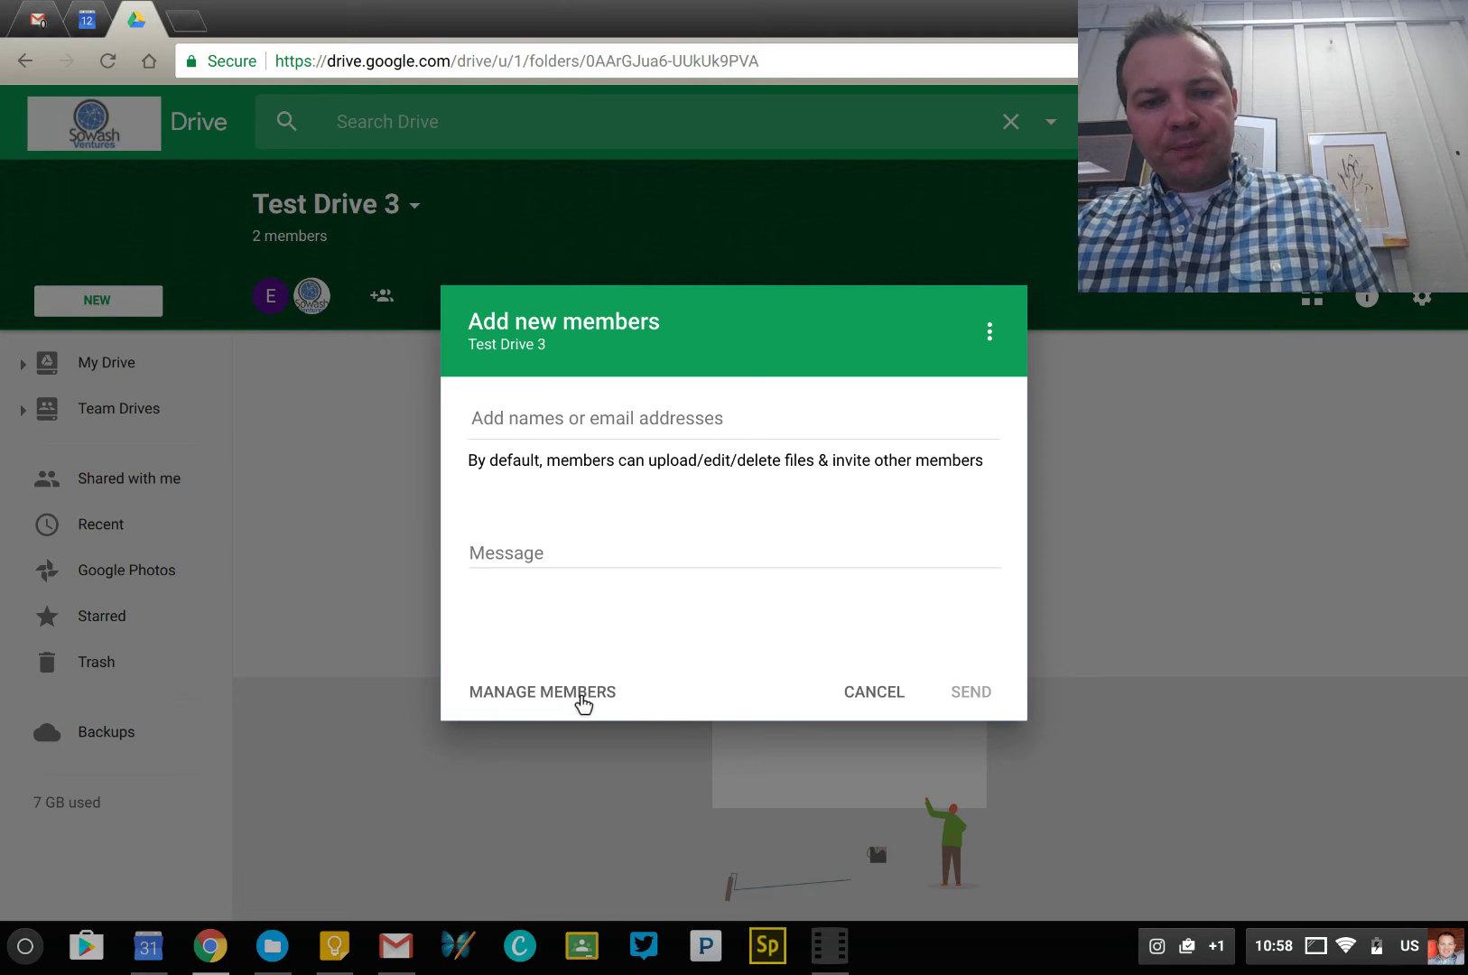
pyautogui.click(574, 697)
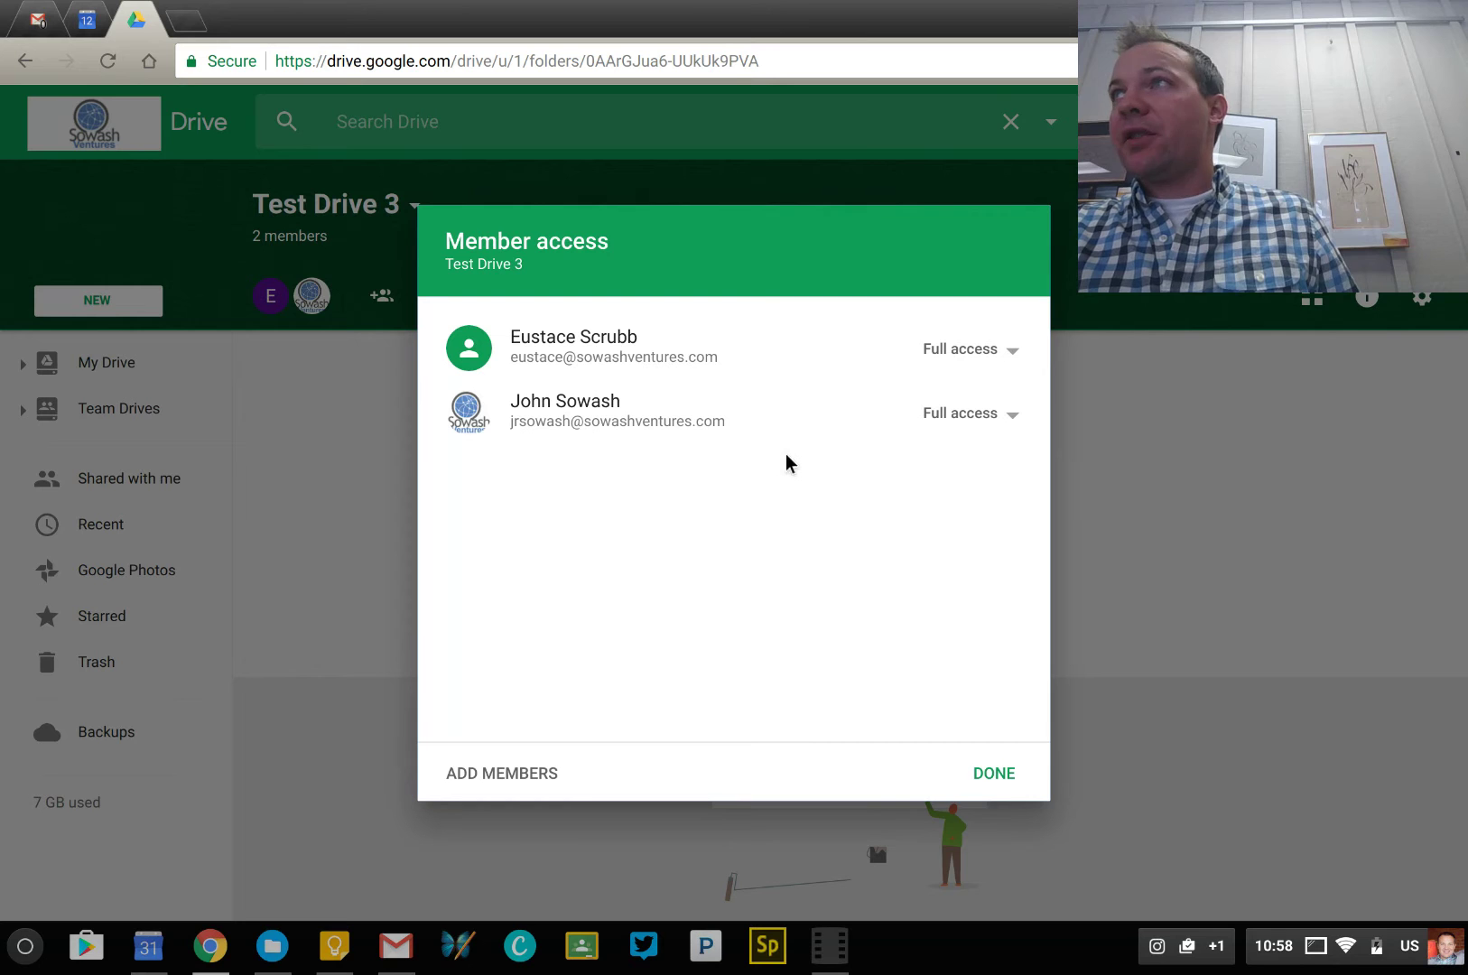
pyautogui.click(1007, 352)
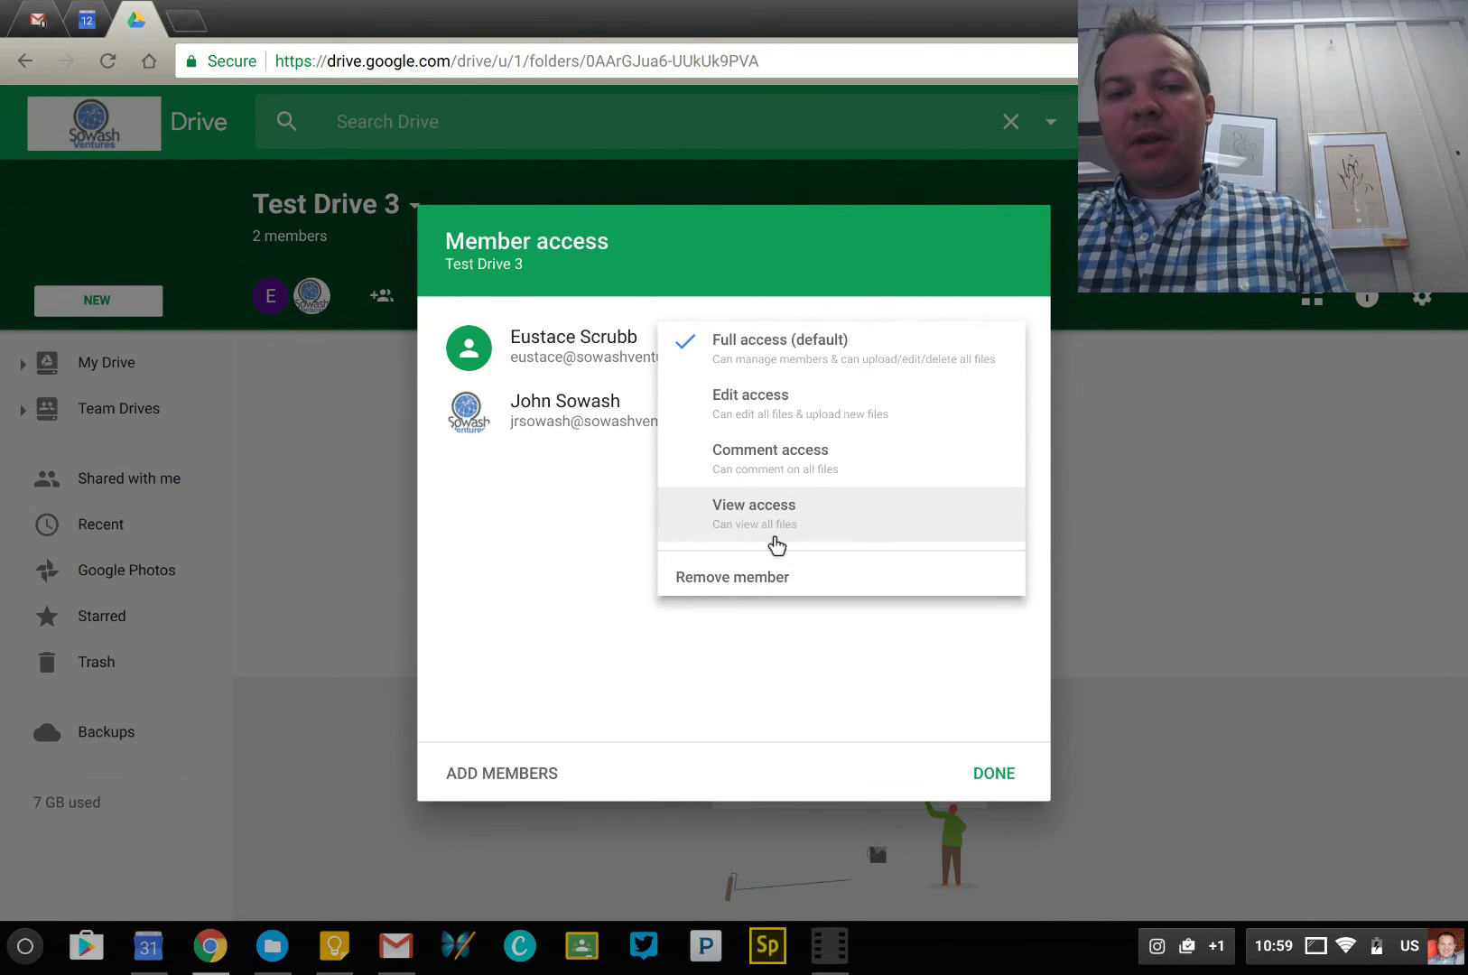
pyautogui.click(704, 677)
pyautogui.click(1002, 778)
pyautogui.click(136, 301)
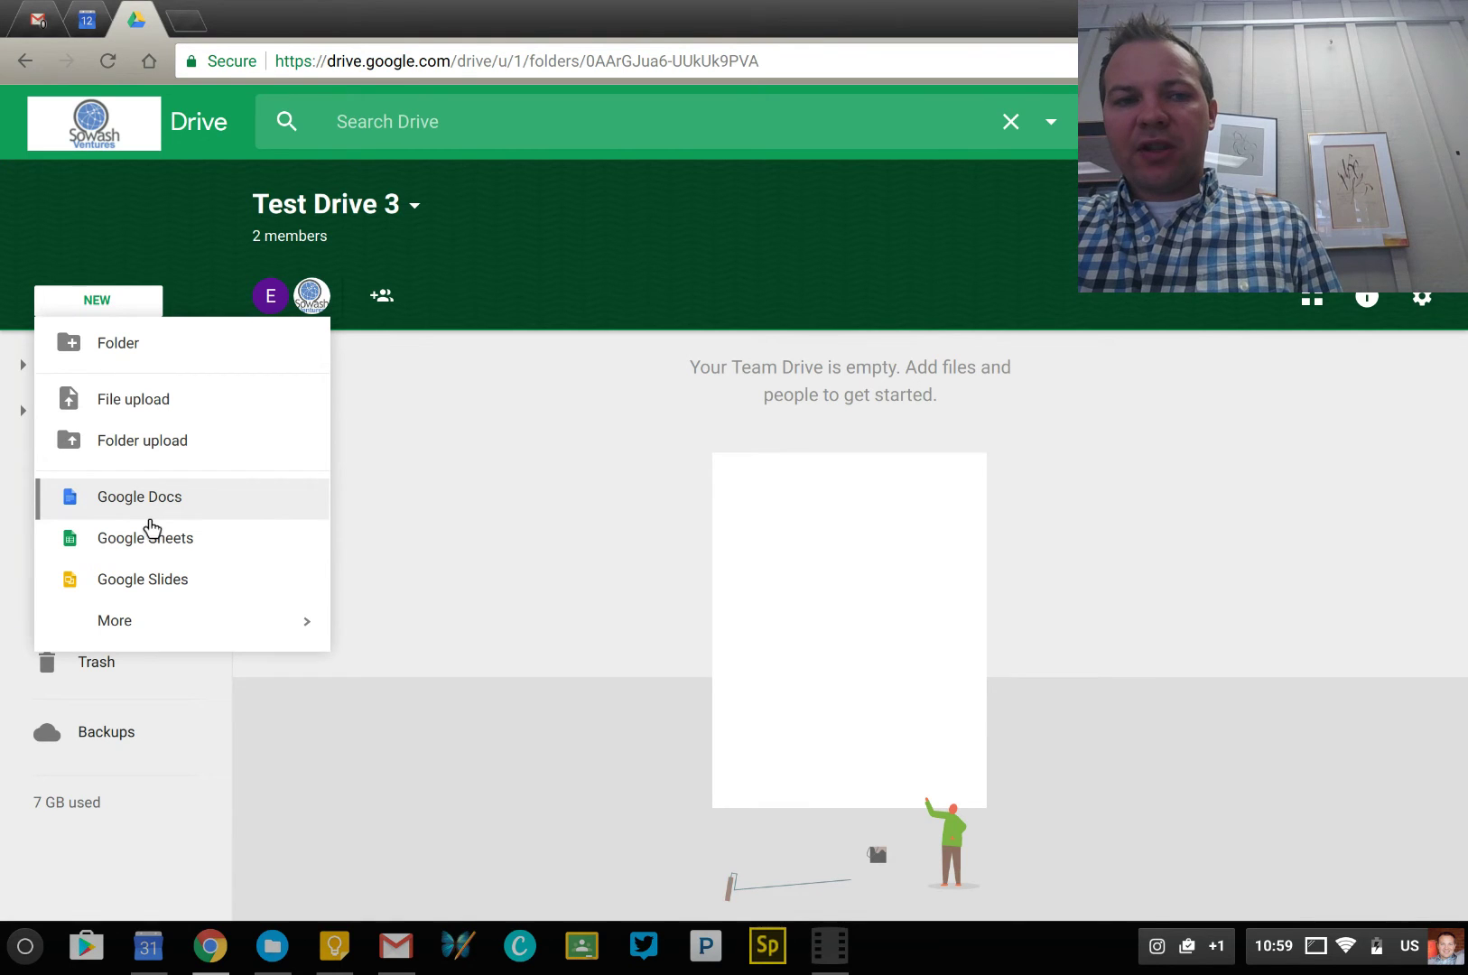
# Create a new Google Docs document inside Test Drive 3
pyautogui.moveTo(160, 631)
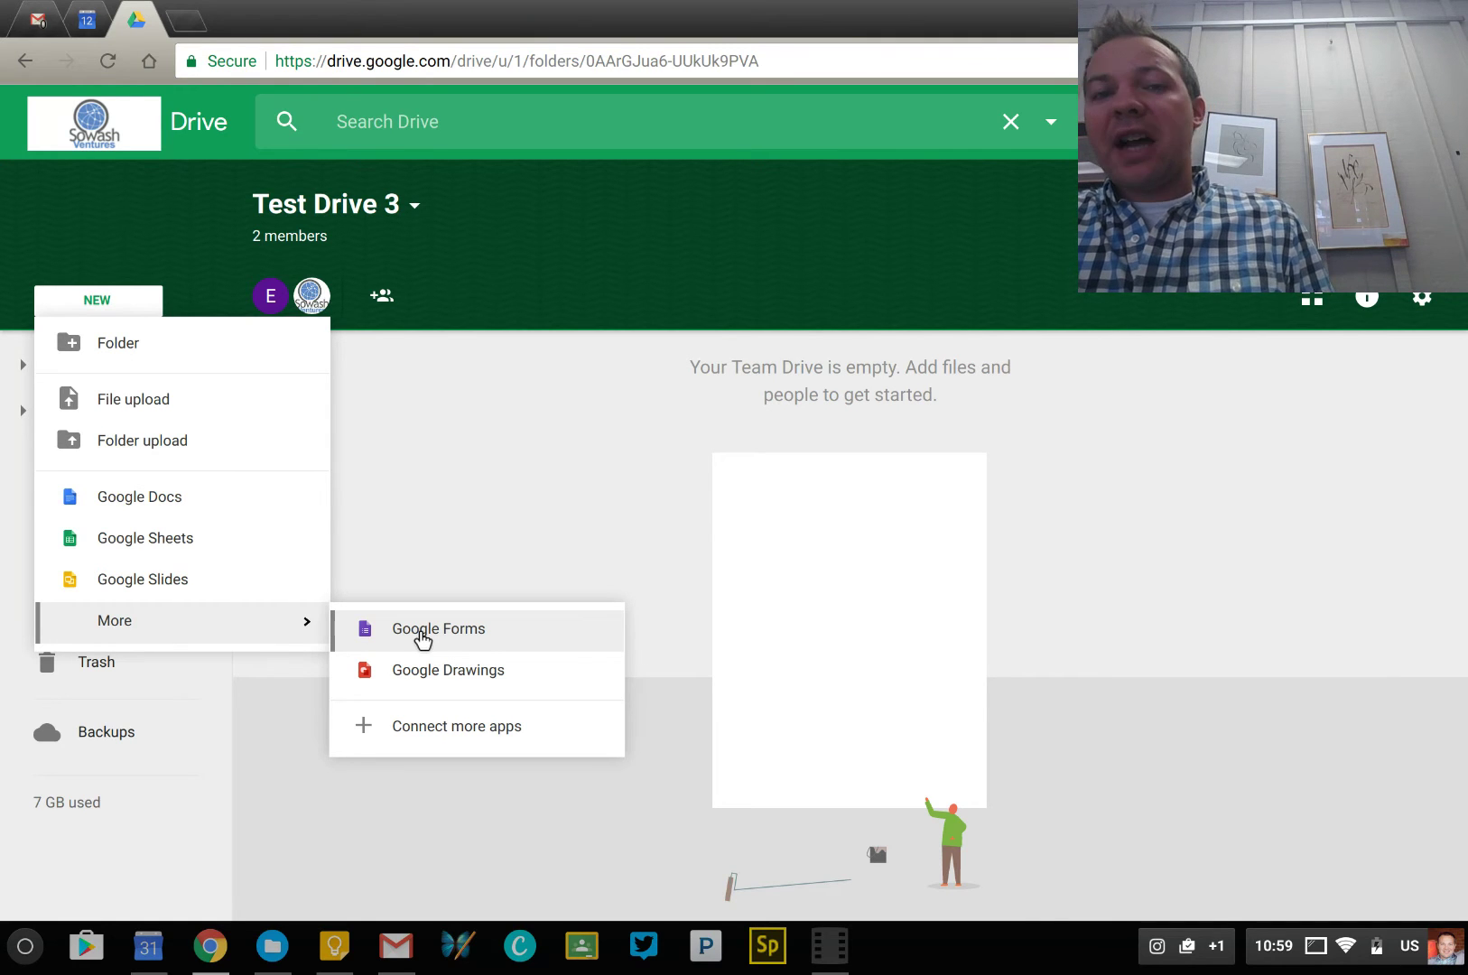
pyautogui.click(264, 505)
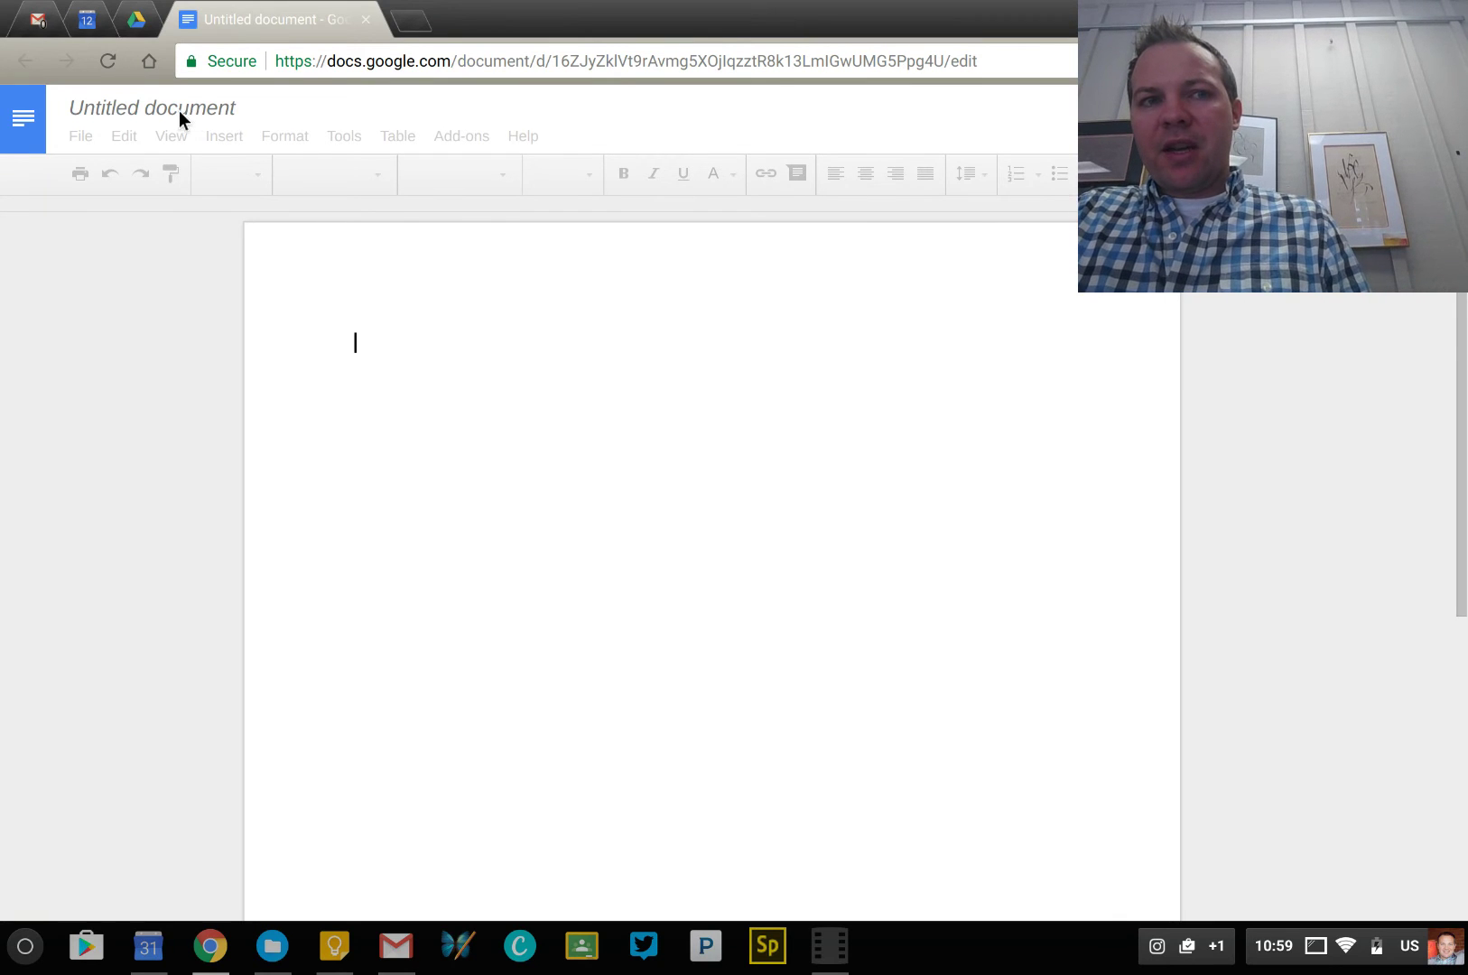
pyautogui.click(157, 16)
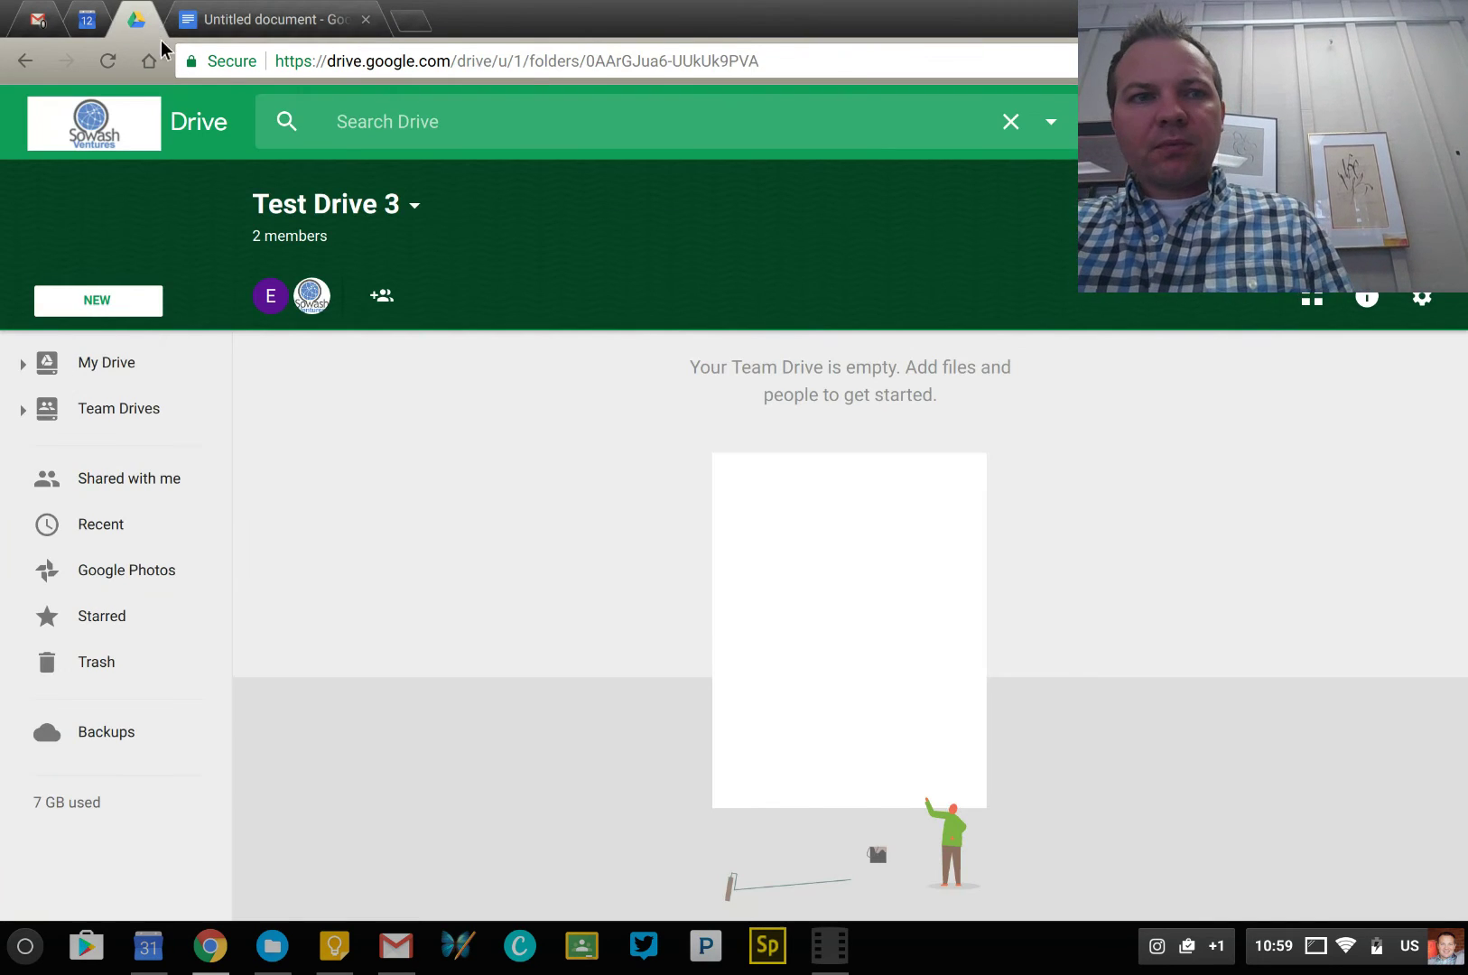
pyautogui.click(256, 21)
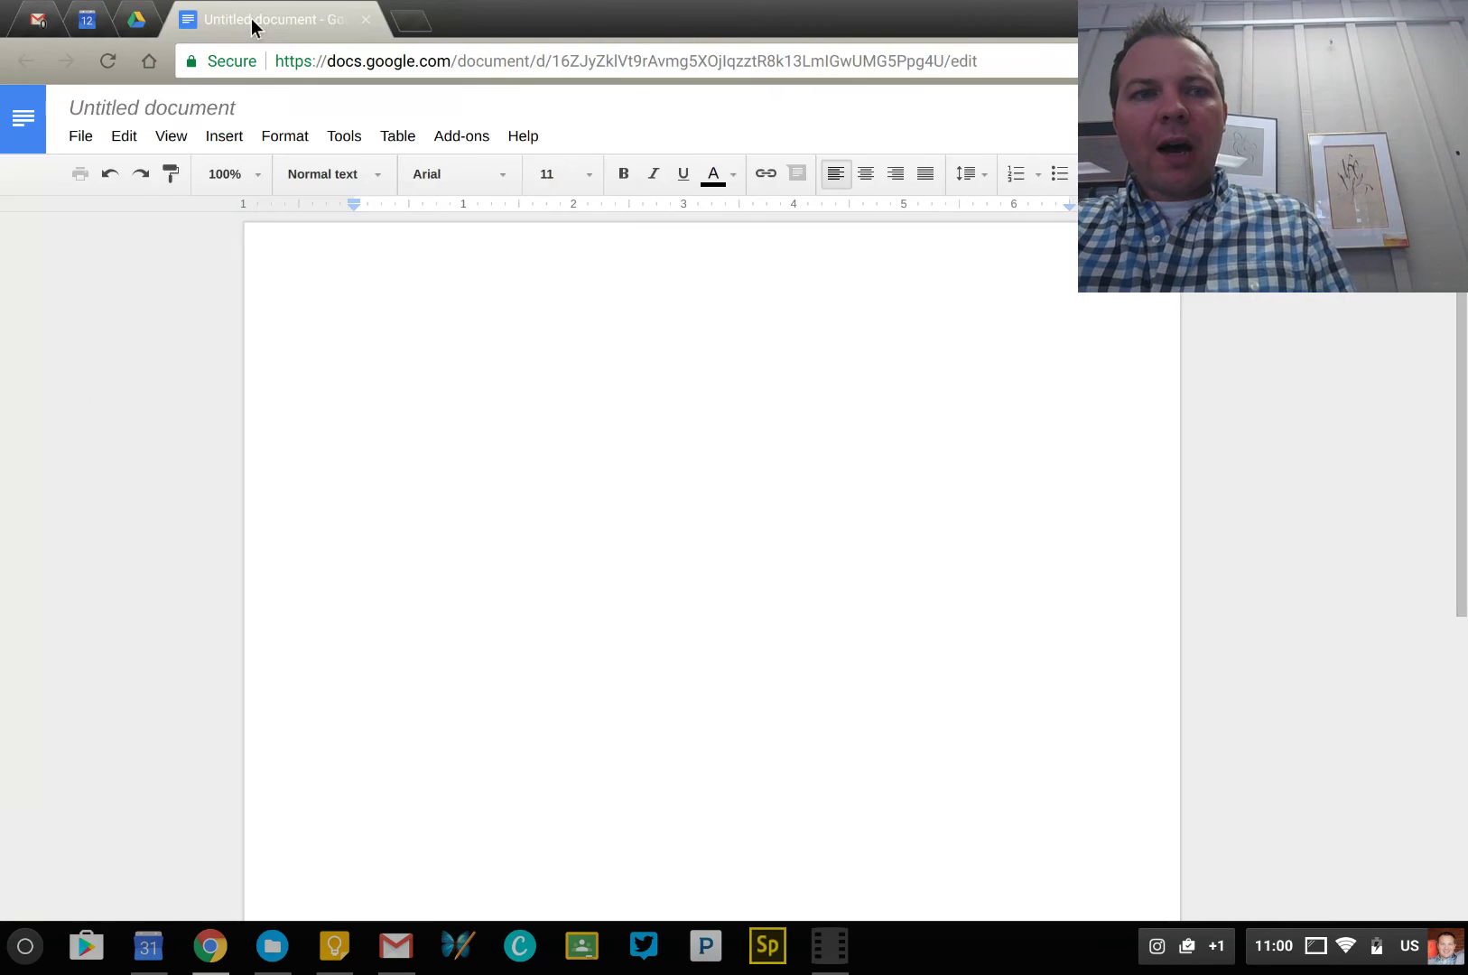
# Rename the untitled document to 'test doc', then reload the Test Drive 3 page
pyautogui.click(177, 118)
pyautogui.write('test doc')
pyautogui.press('Return')
pyautogui.click(136, 20)
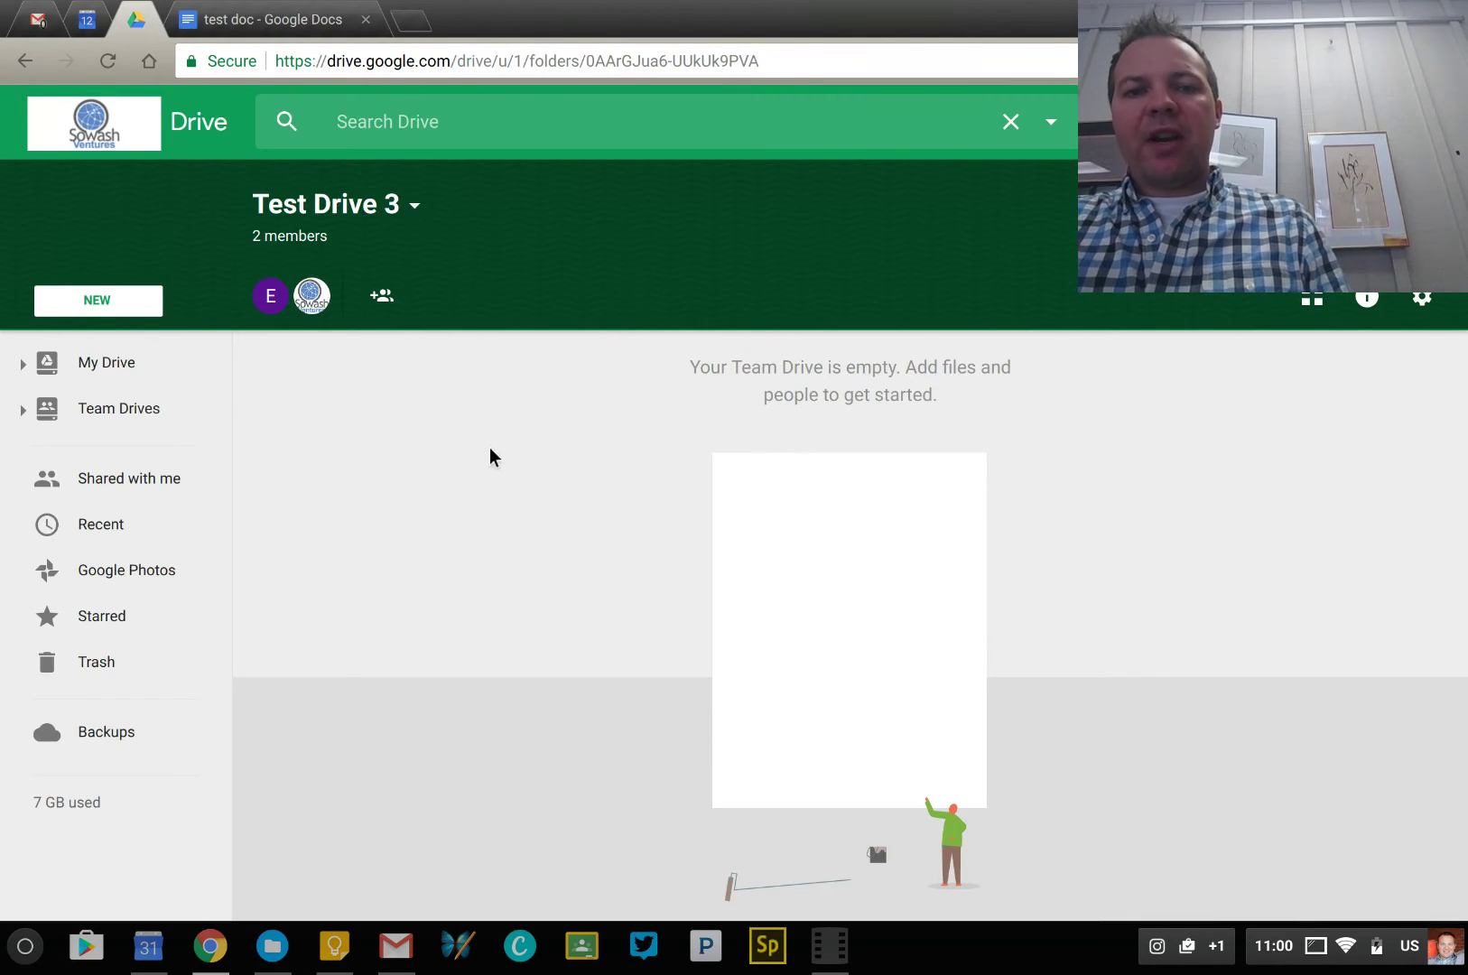
pyautogui.hotkey('ctrl', 'r')
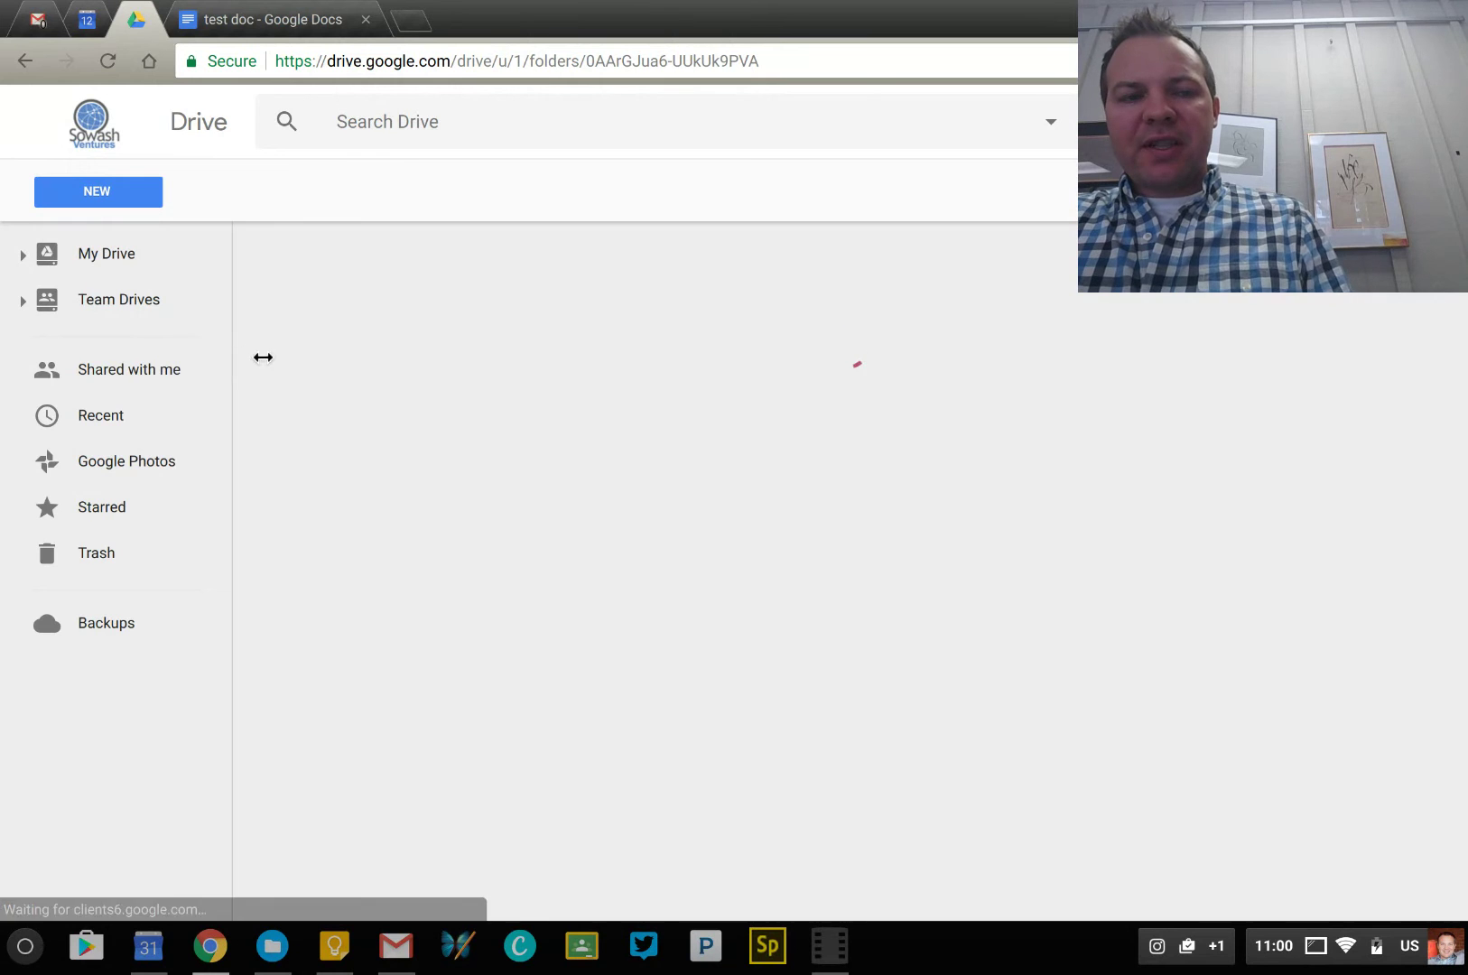
# Open Test Drive 3 from the Team Drives list to check that 'test doc' is there
pyautogui.click(164, 306)
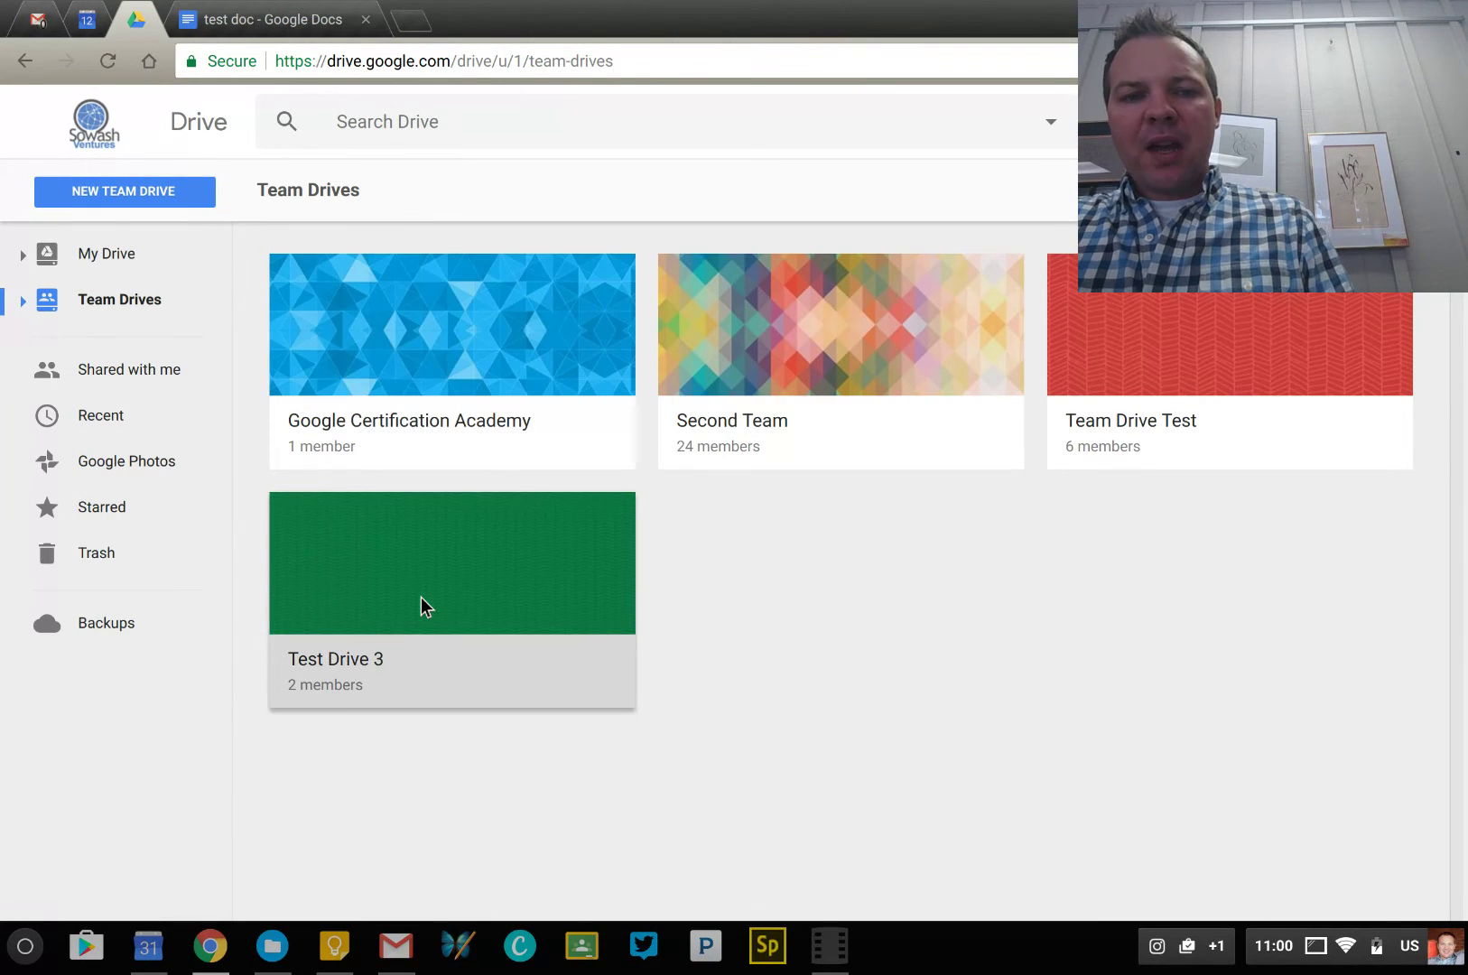
pyautogui.click(459, 623)
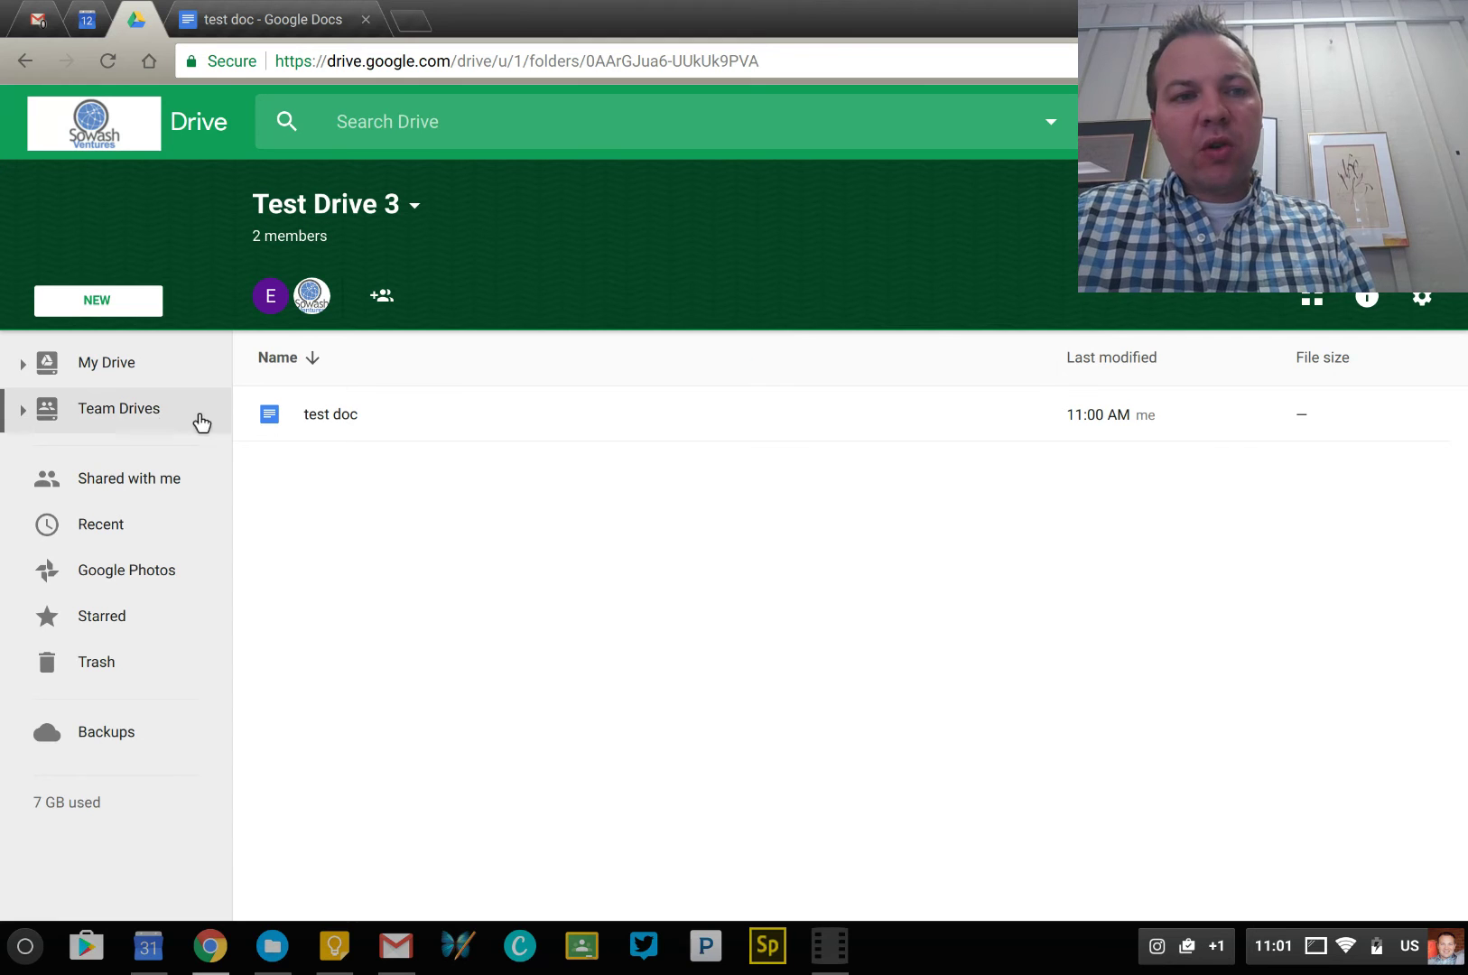
# Open Second Team from Team Drives, view its 24 member avatars, then go back to My Drive
pyautogui.click(142, 379)
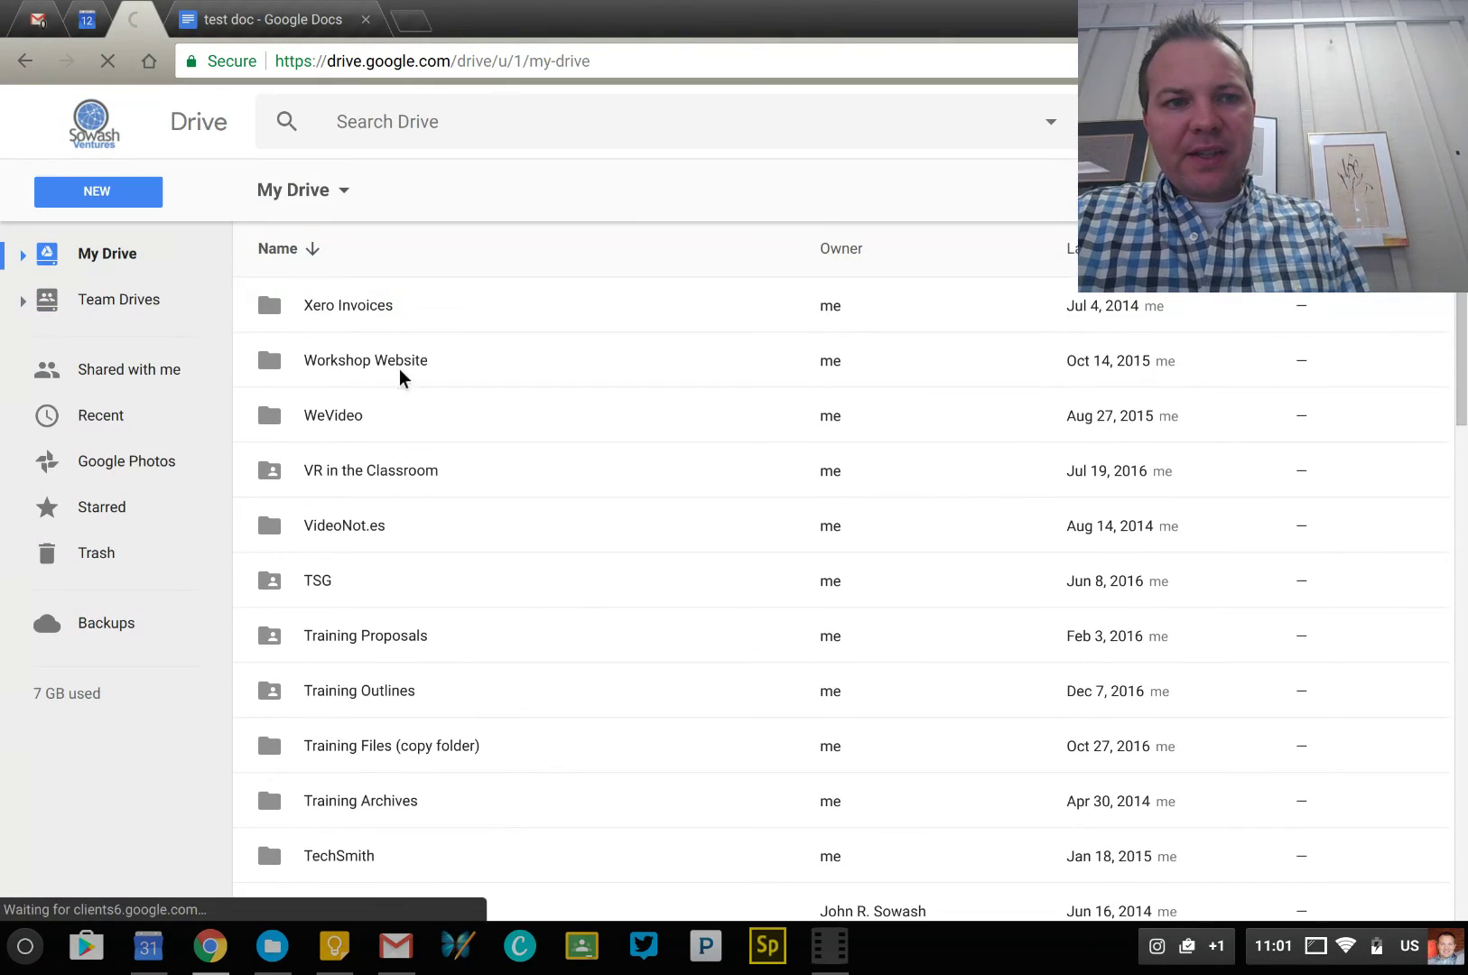
pyautogui.click(80, 300)
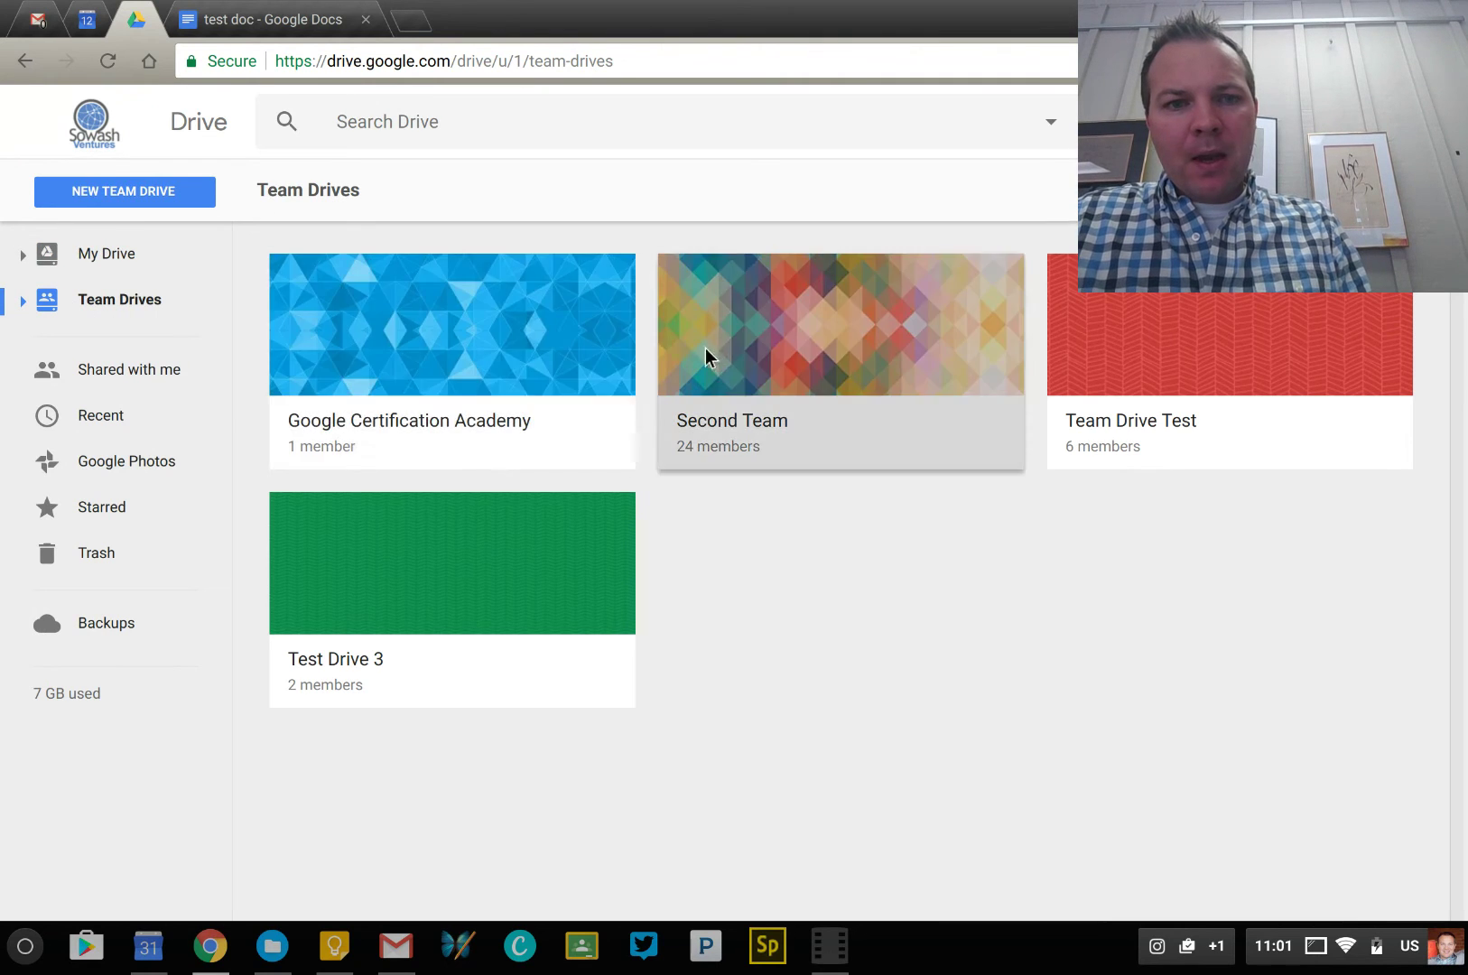
pyautogui.click(754, 352)
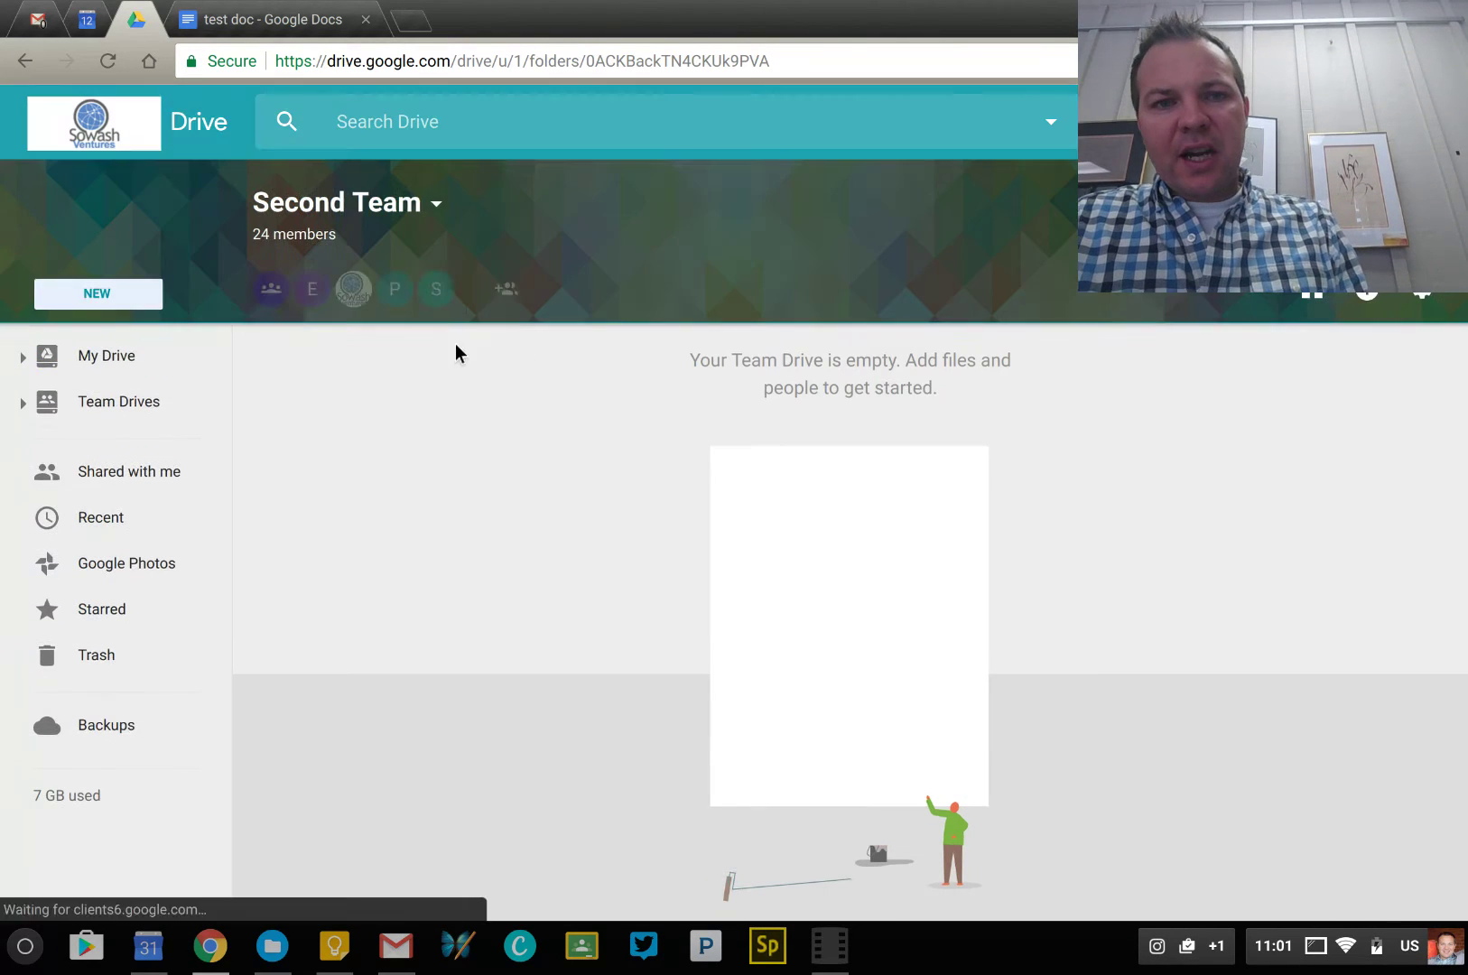
pyautogui.moveTo(269, 307)
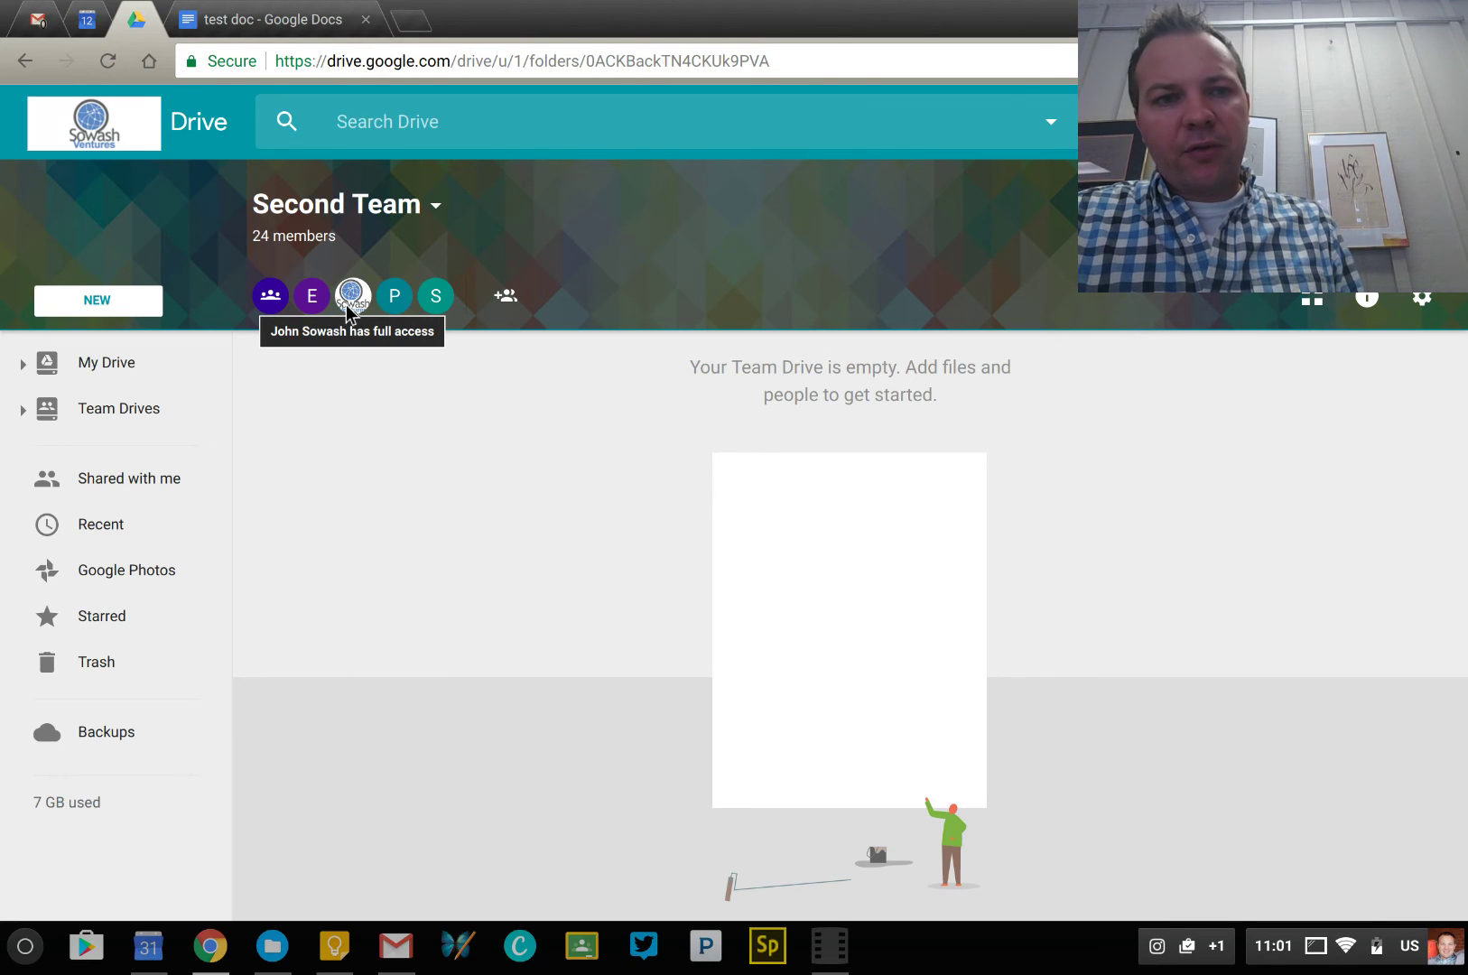
pyautogui.click(137, 372)
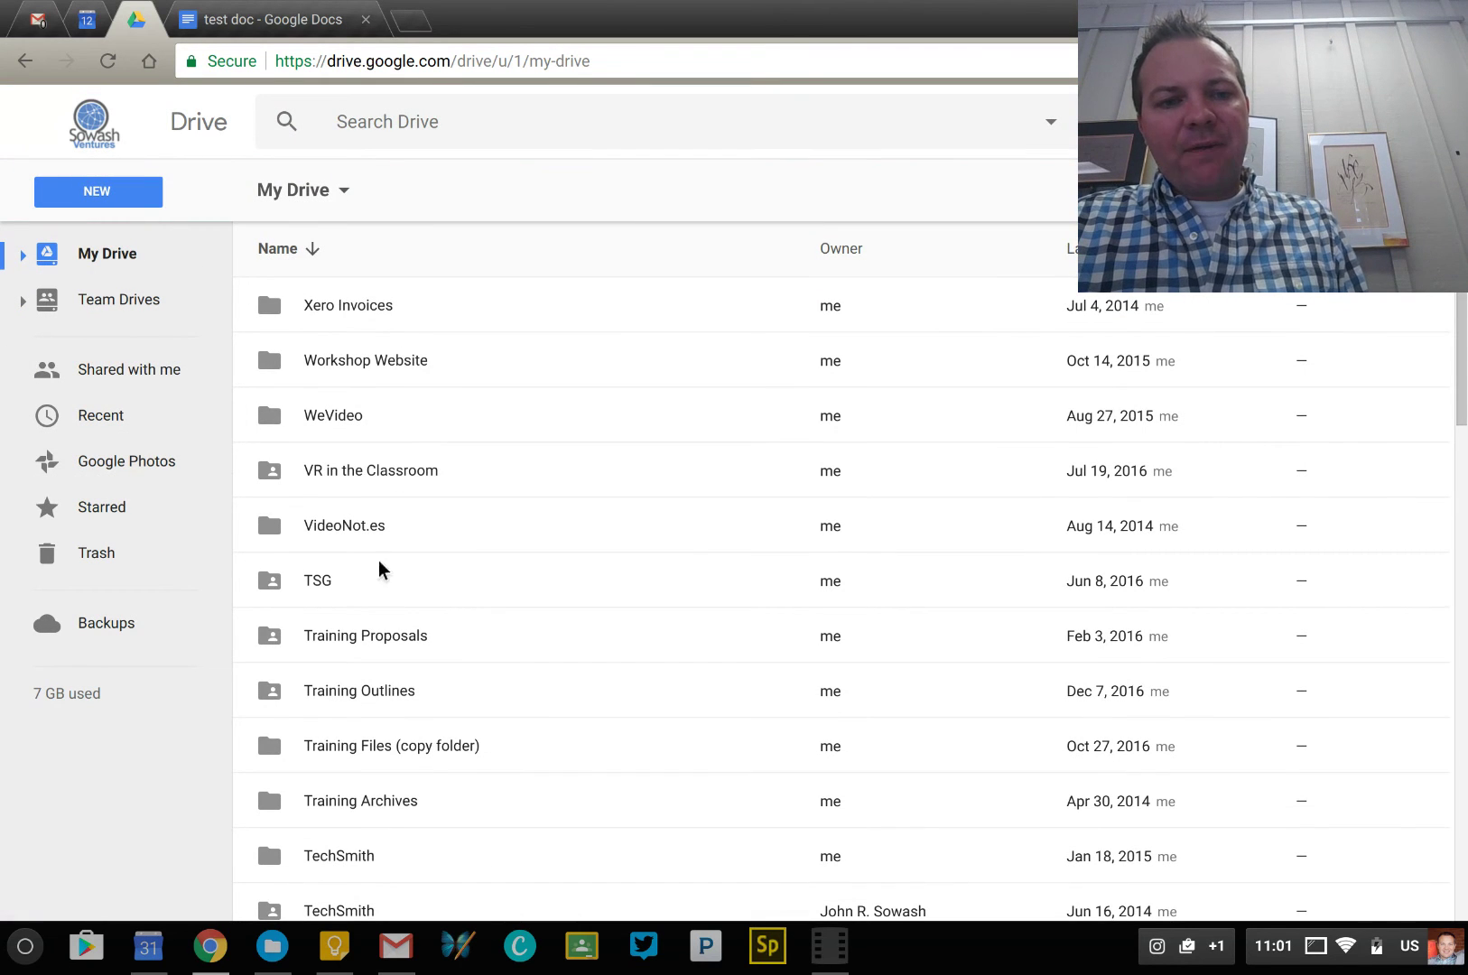
# Drag the 'VR in the Classroom' folder onto Second Team (move not allowed), then show all Team Drives
pyautogui.scroll(-3, 370, 637)
pyautogui.scroll(3, 370, 632)
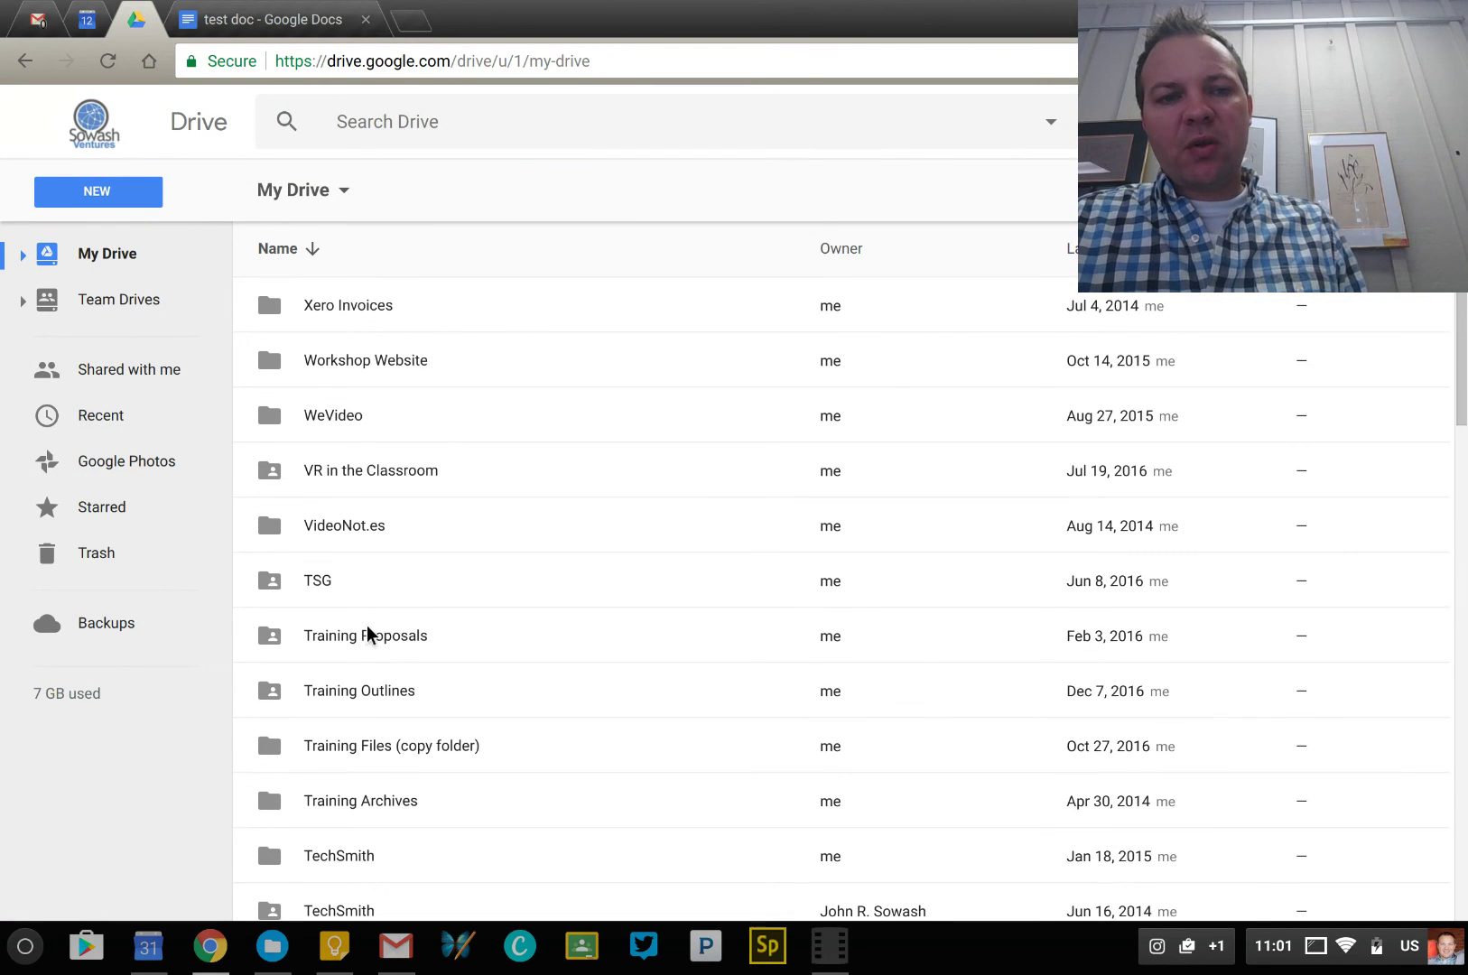
pyautogui.click(375, 482)
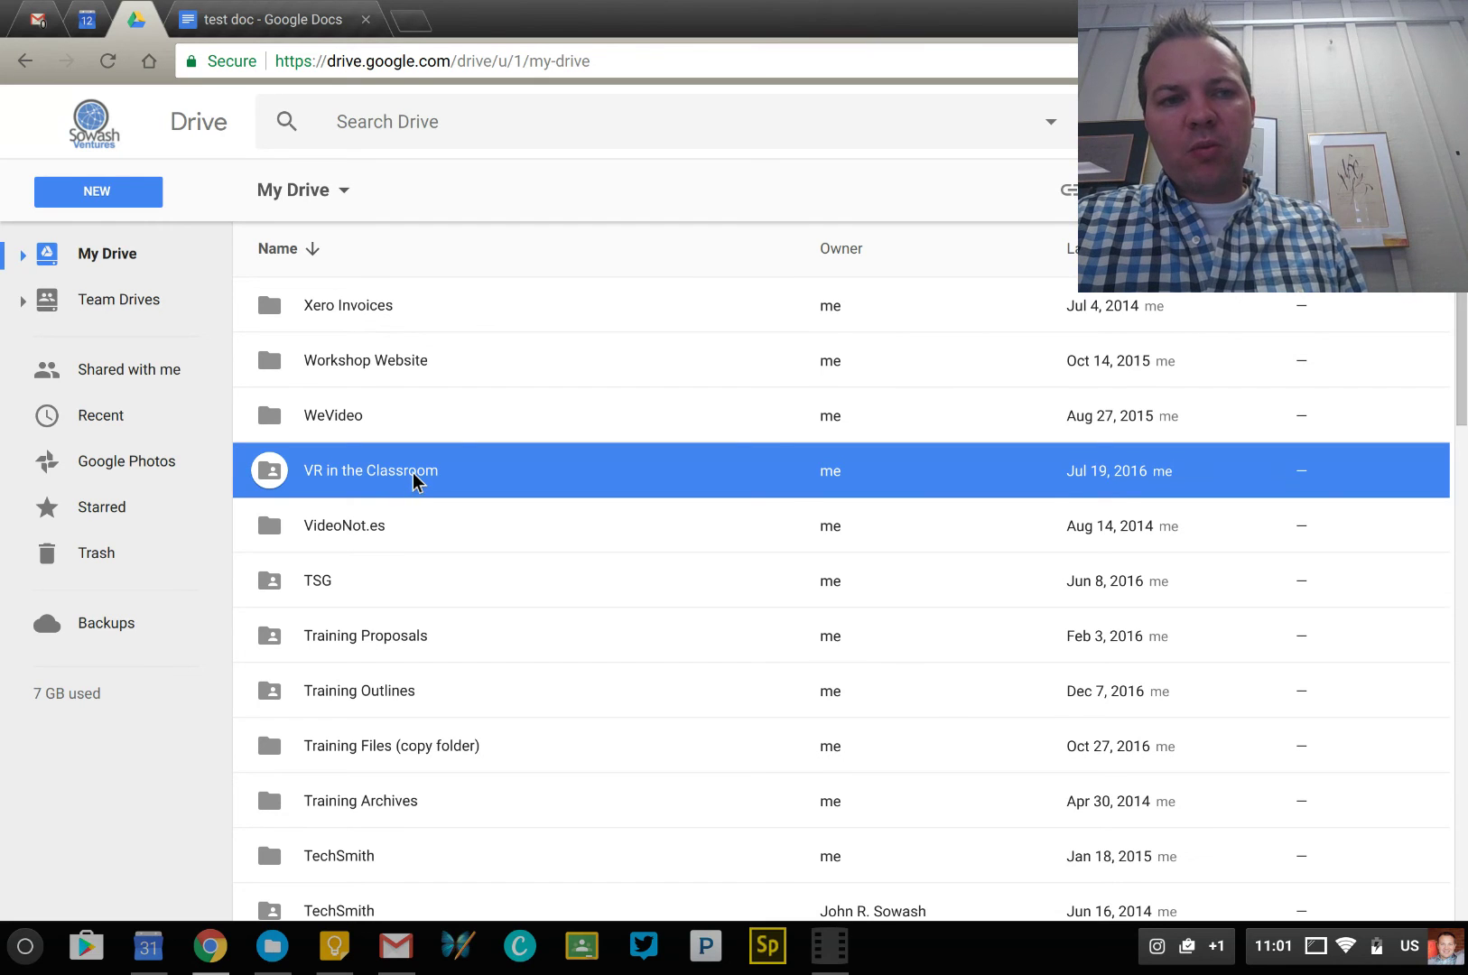
pyautogui.moveTo(415, 481); pyautogui.dragTo(148, 318)
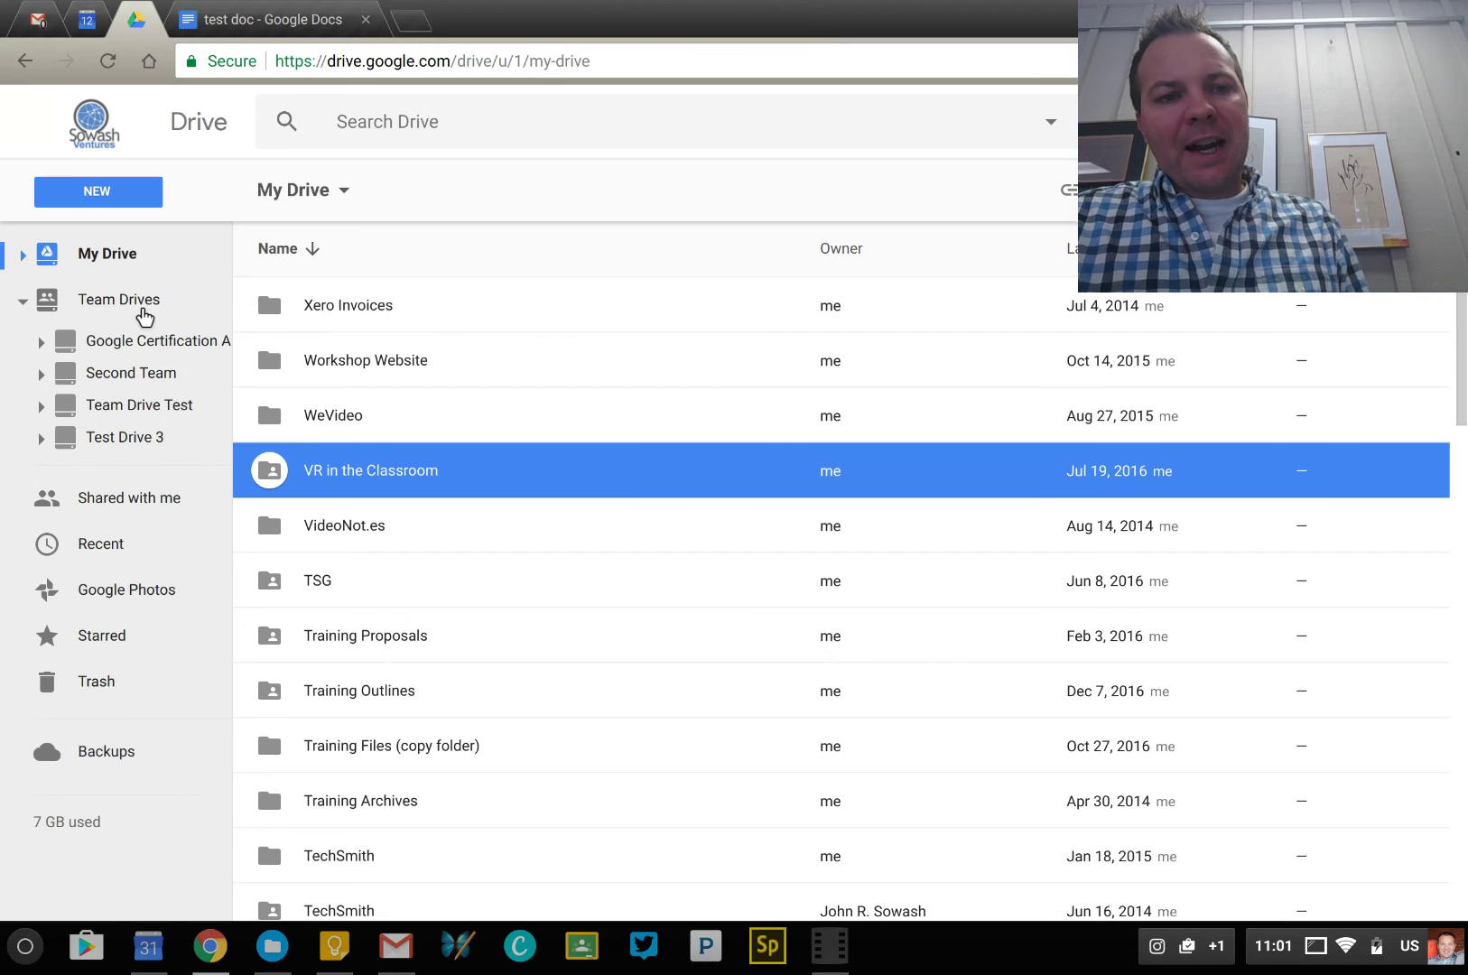
pyautogui.moveTo(365, 469); pyautogui.dragTo(133, 384)
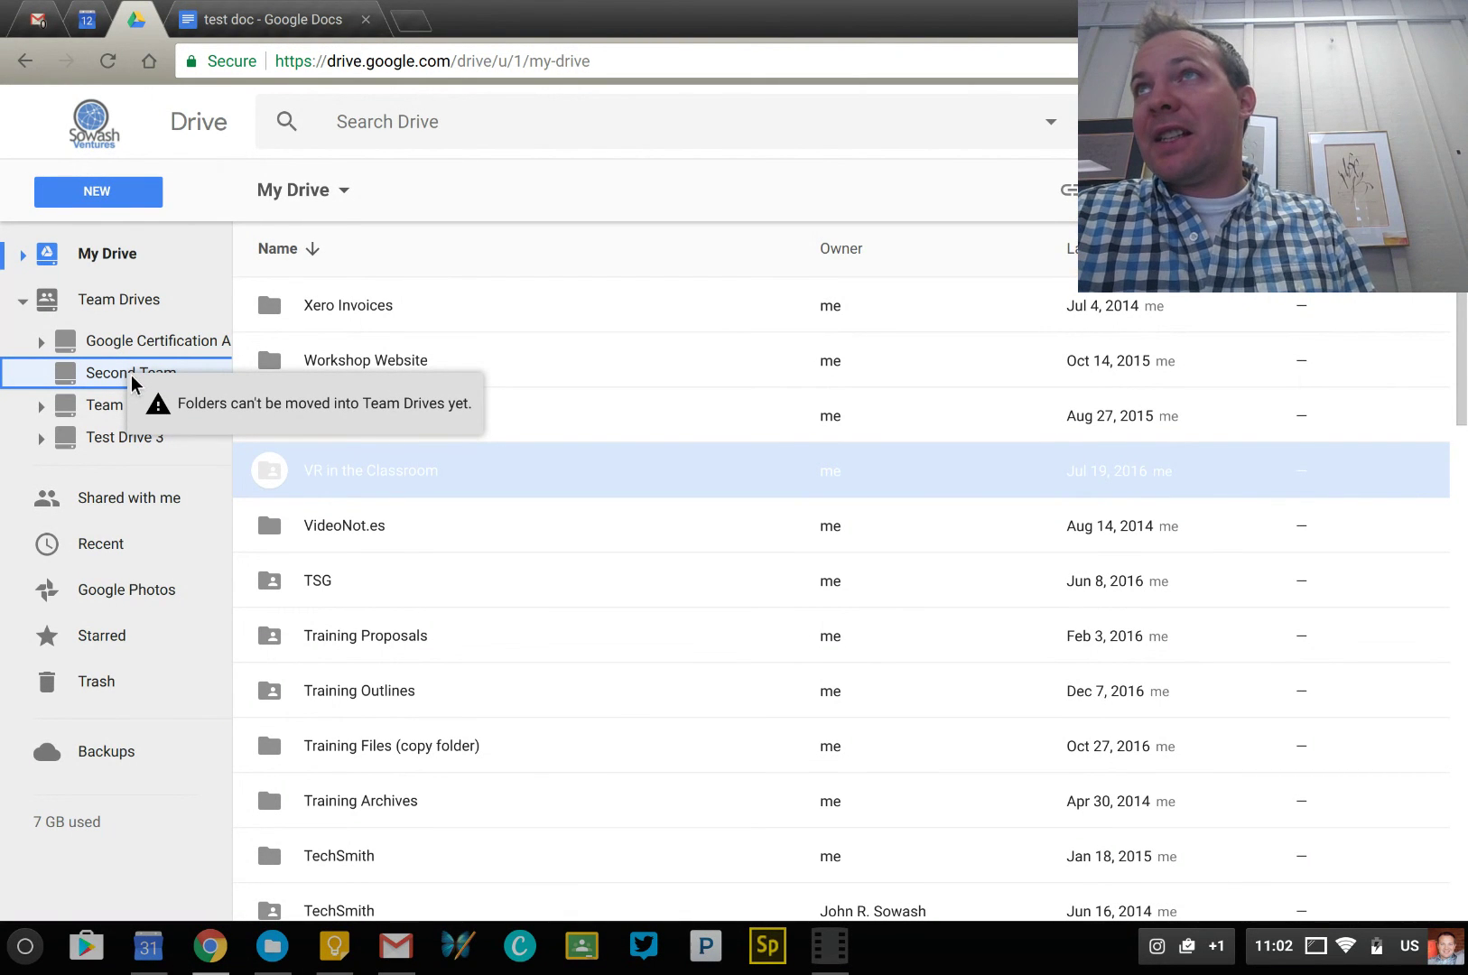
pyautogui.moveTo(132, 383); pyautogui.dragTo(132, 383)
pyautogui.click(107, 312)
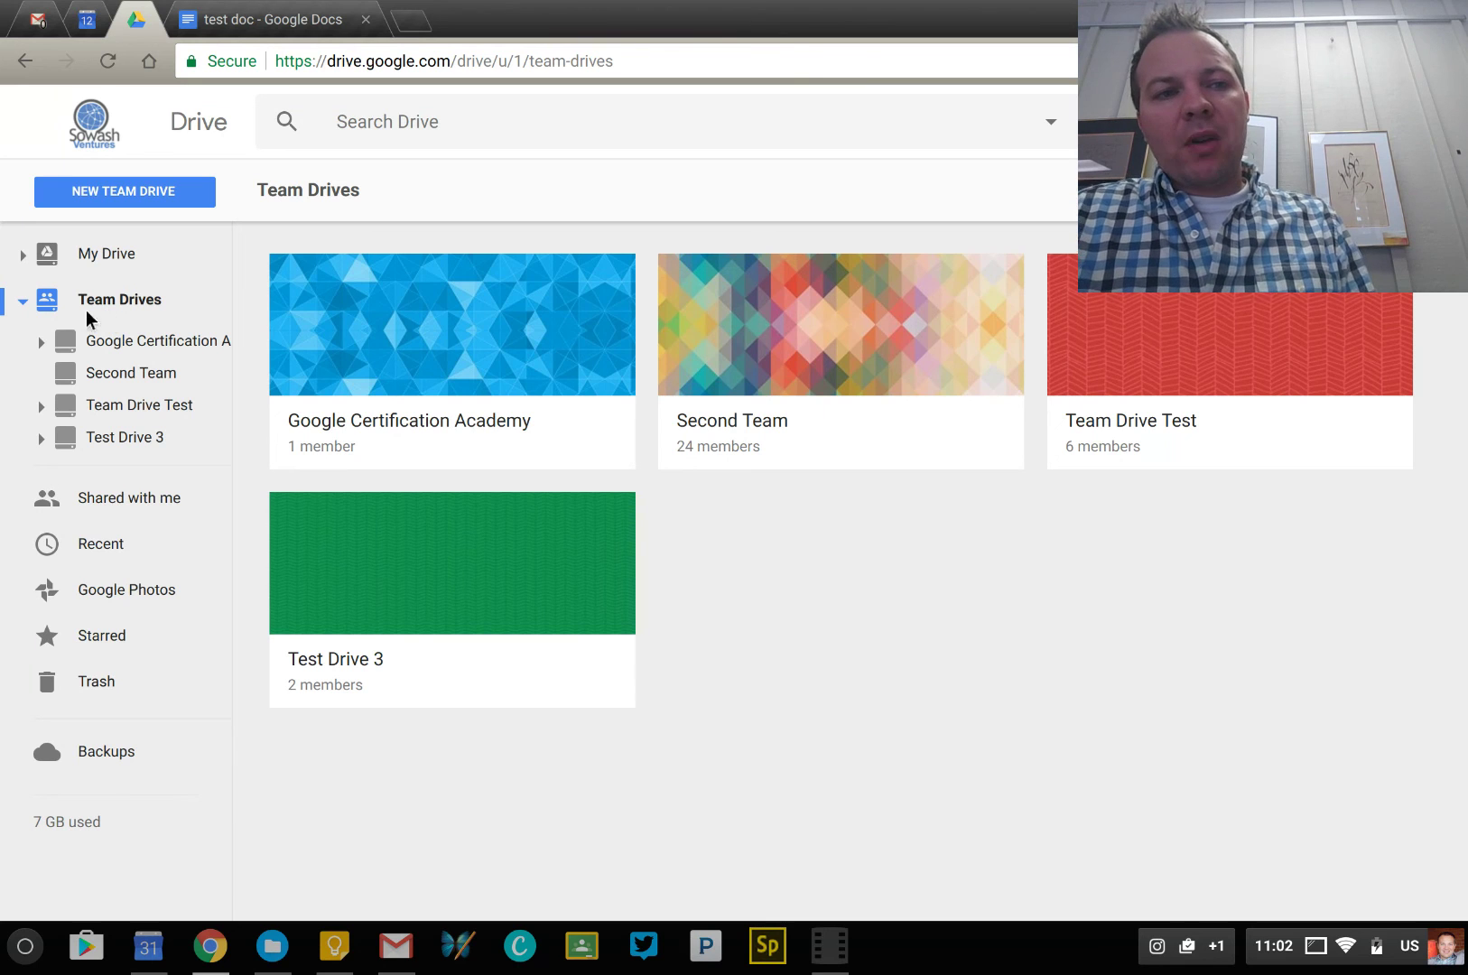
# Collapse the Team Drives tree, view 'Shared with me', and open the ChromeOS status panel
pyautogui.click(24, 304)
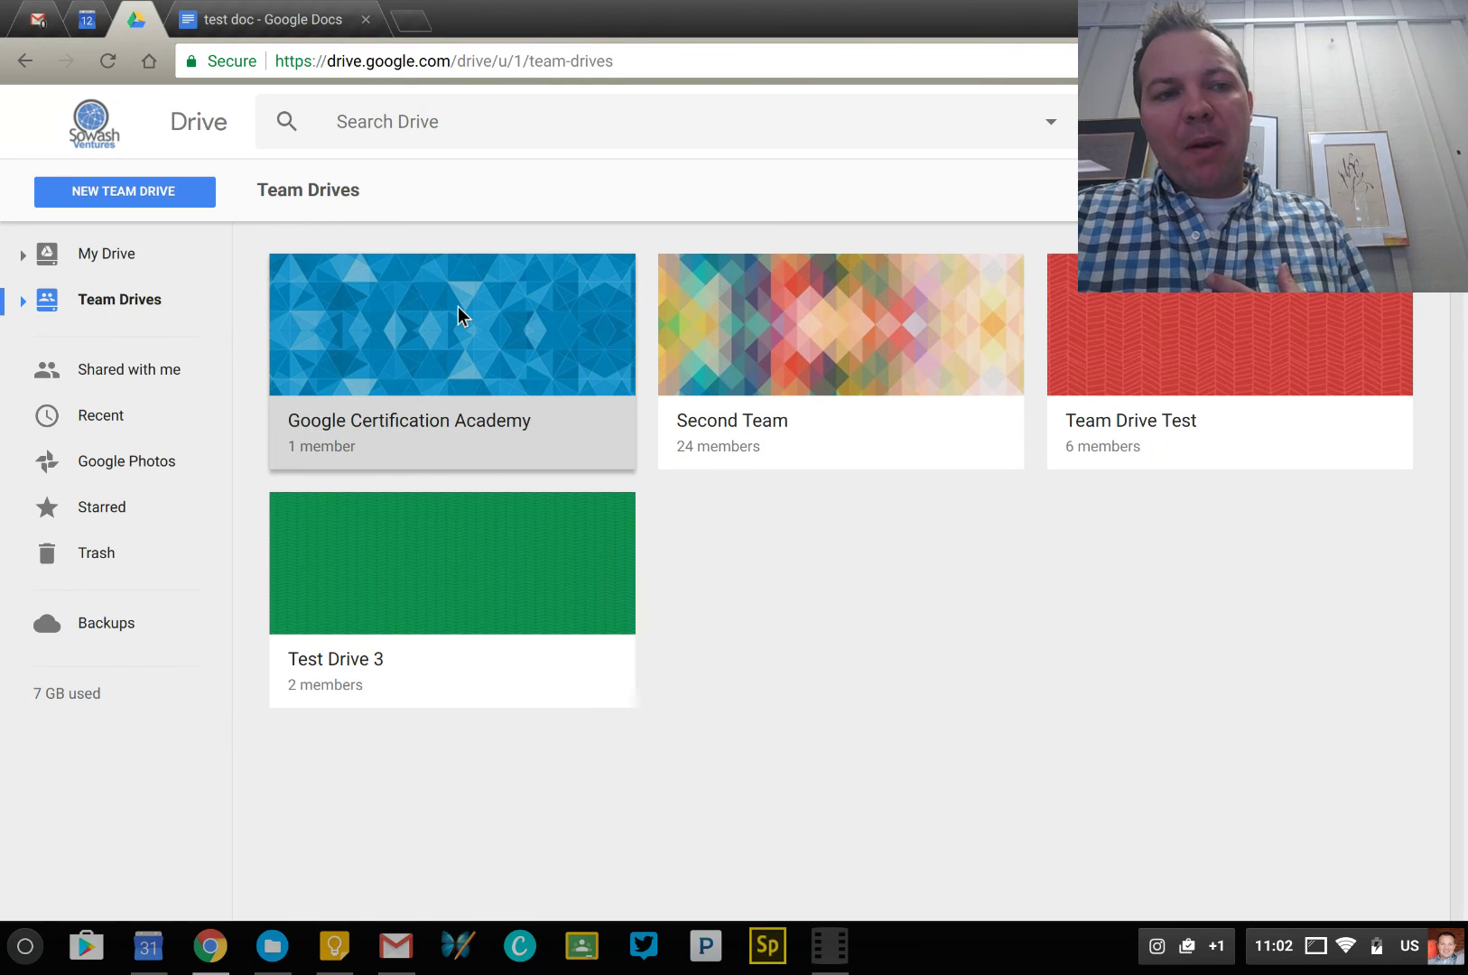
pyautogui.click(183, 378)
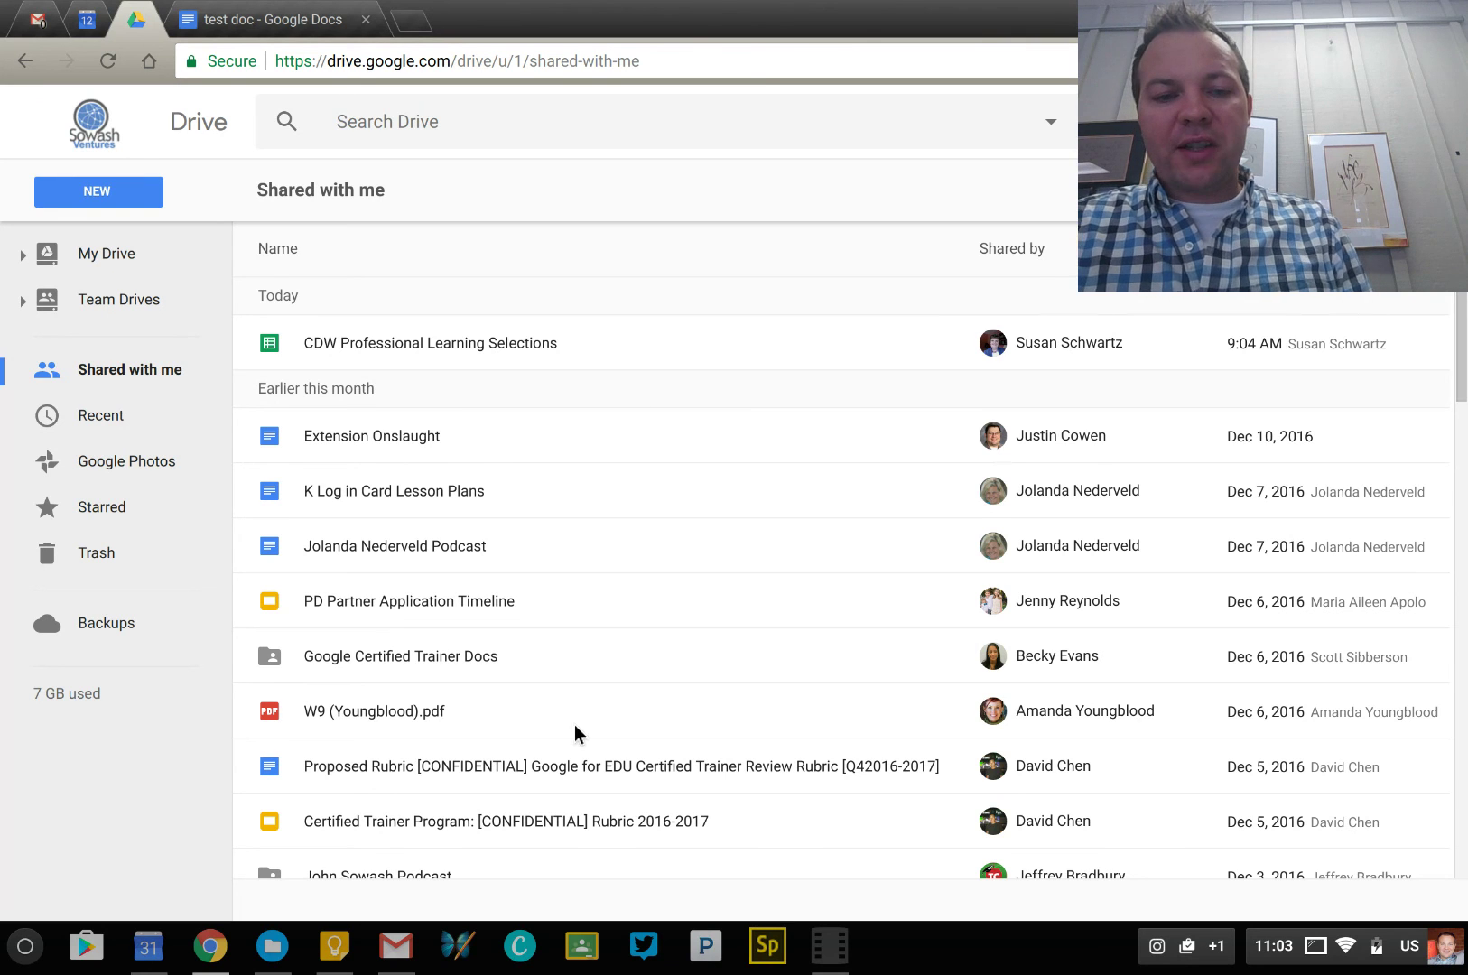
pyautogui.click(1330, 959)
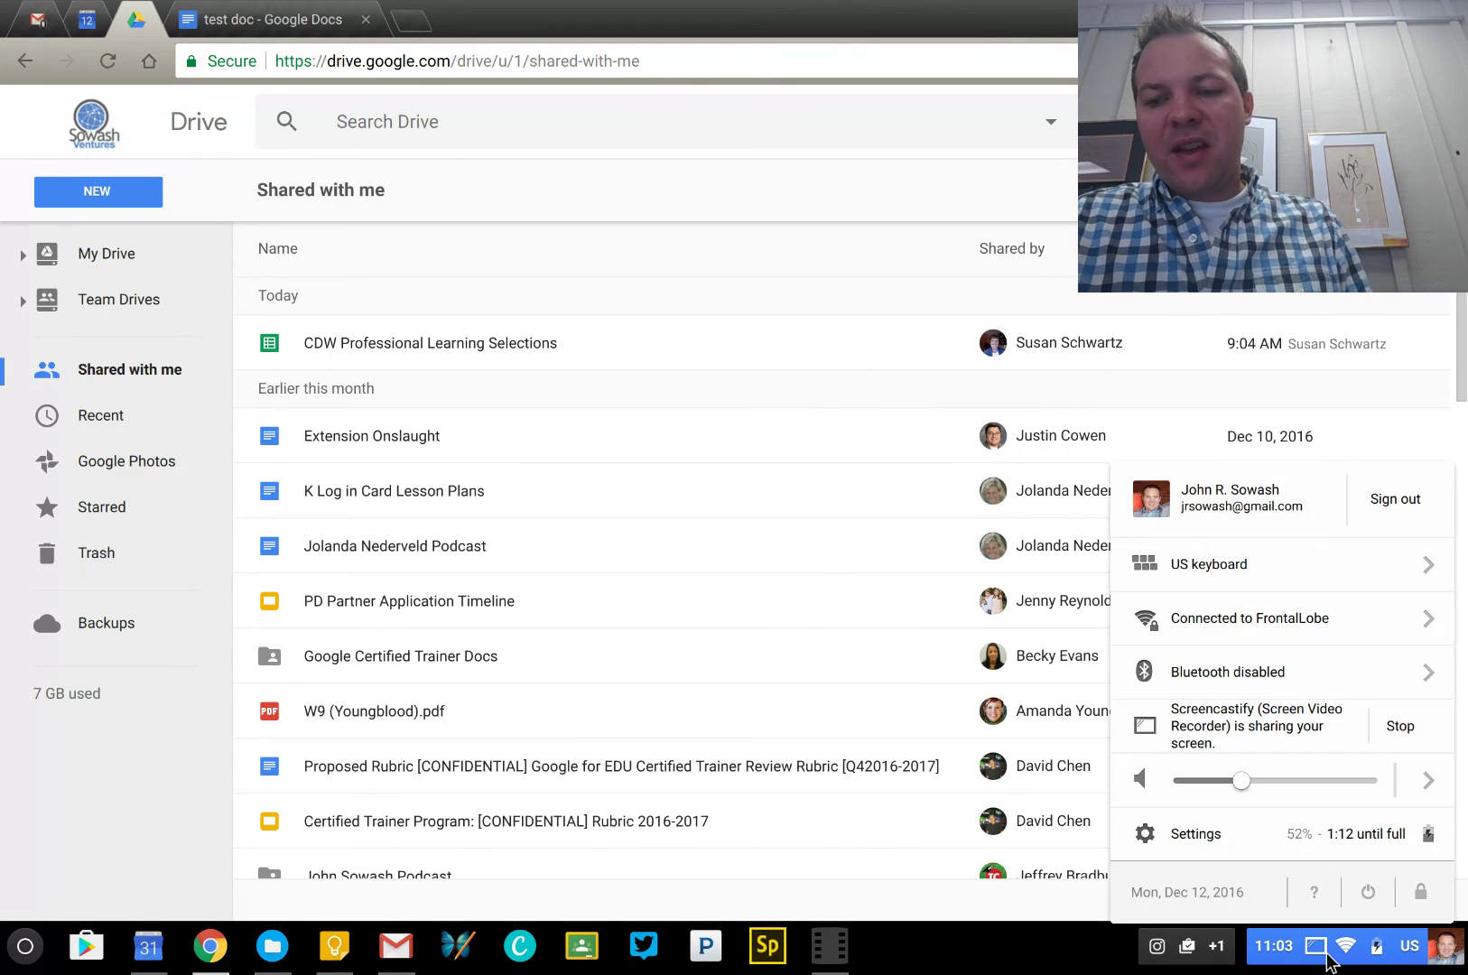